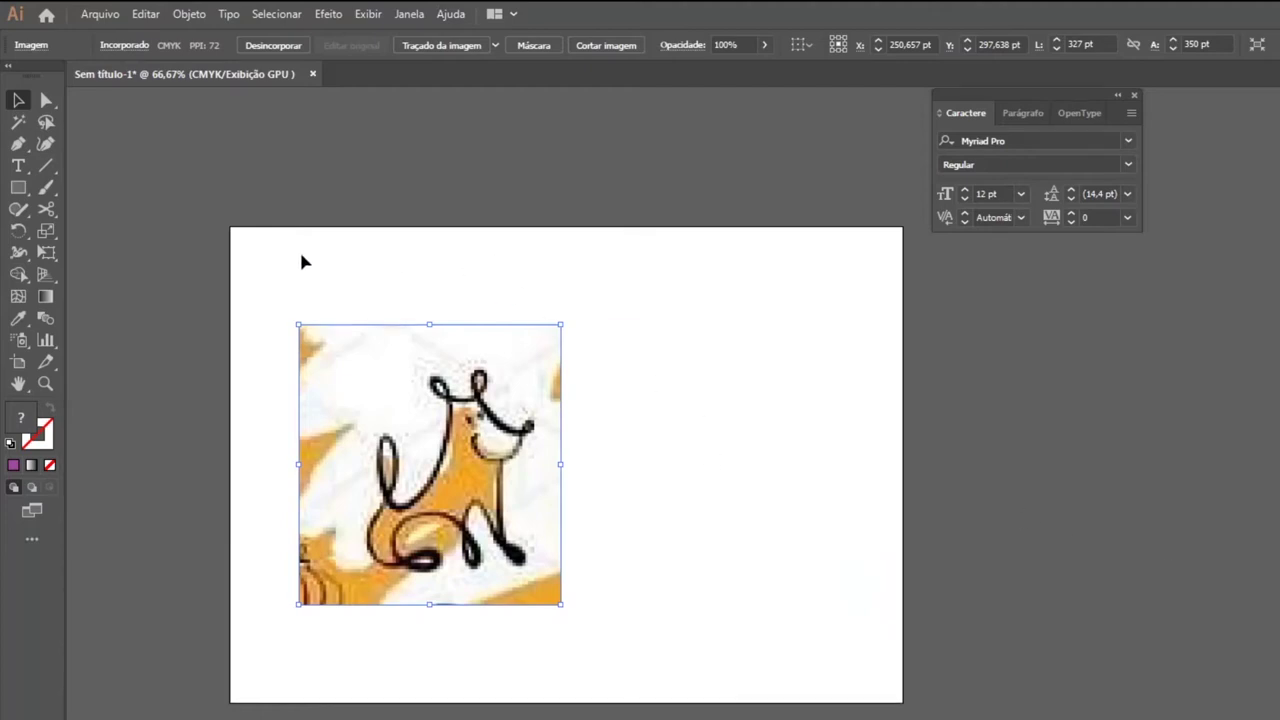
Pick the Paintbrush, then select and deselect the dog reference image with the Selection tool
{"action": "left_click", "coordinate": [46, 187]}
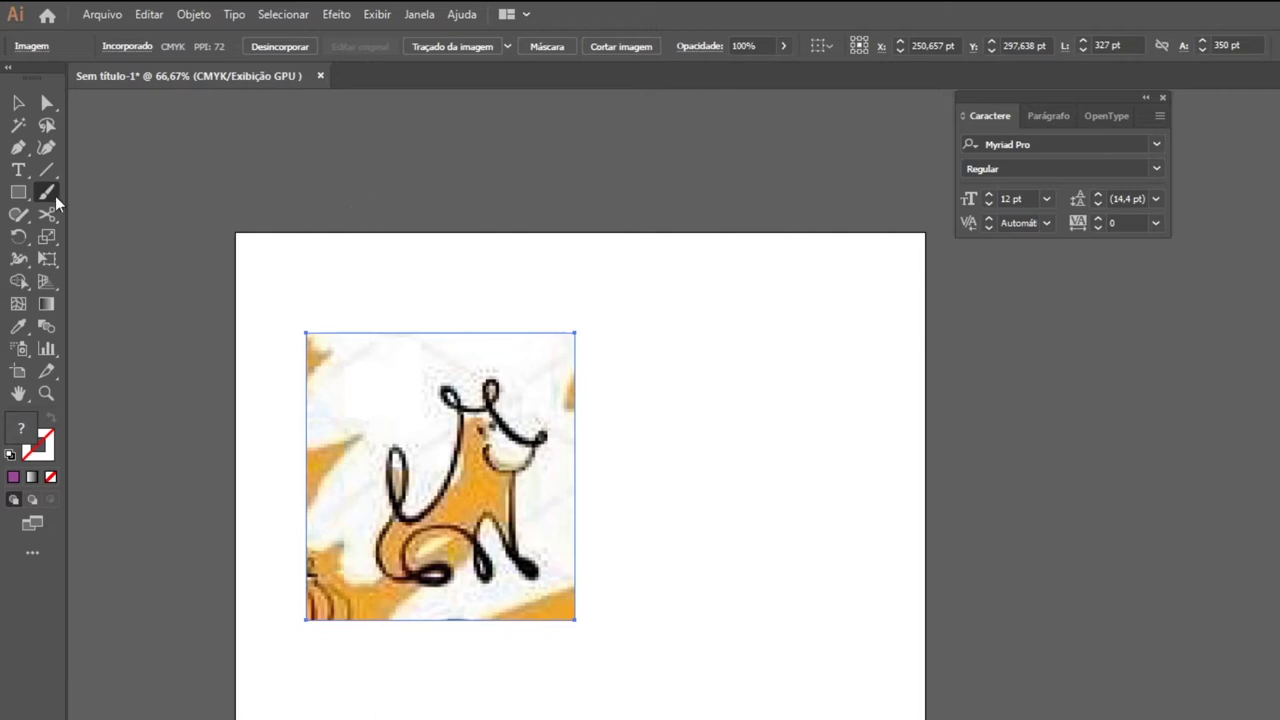
{"action": "key", "text": "v"}
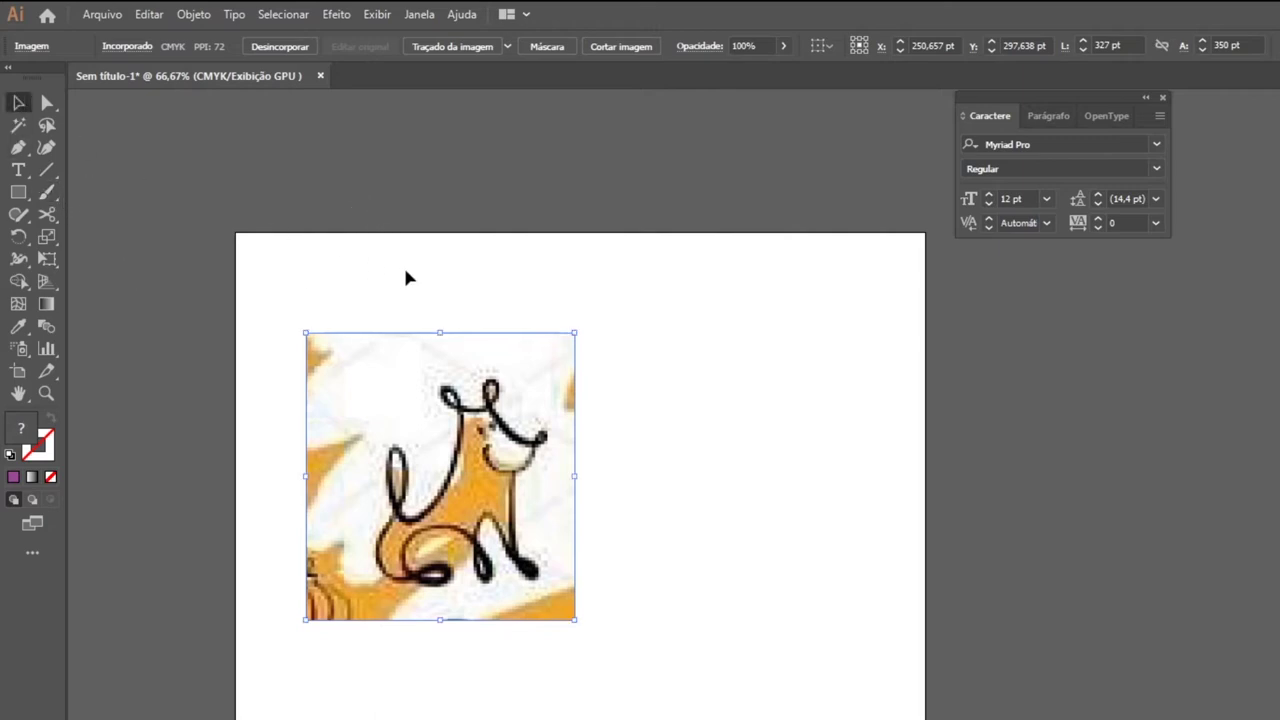
{"action": "left_click", "coordinate": [430, 300]}
{"action": "left_click", "coordinate": [453, 360]}
{"action": "left_click", "coordinate": [578, 460]}
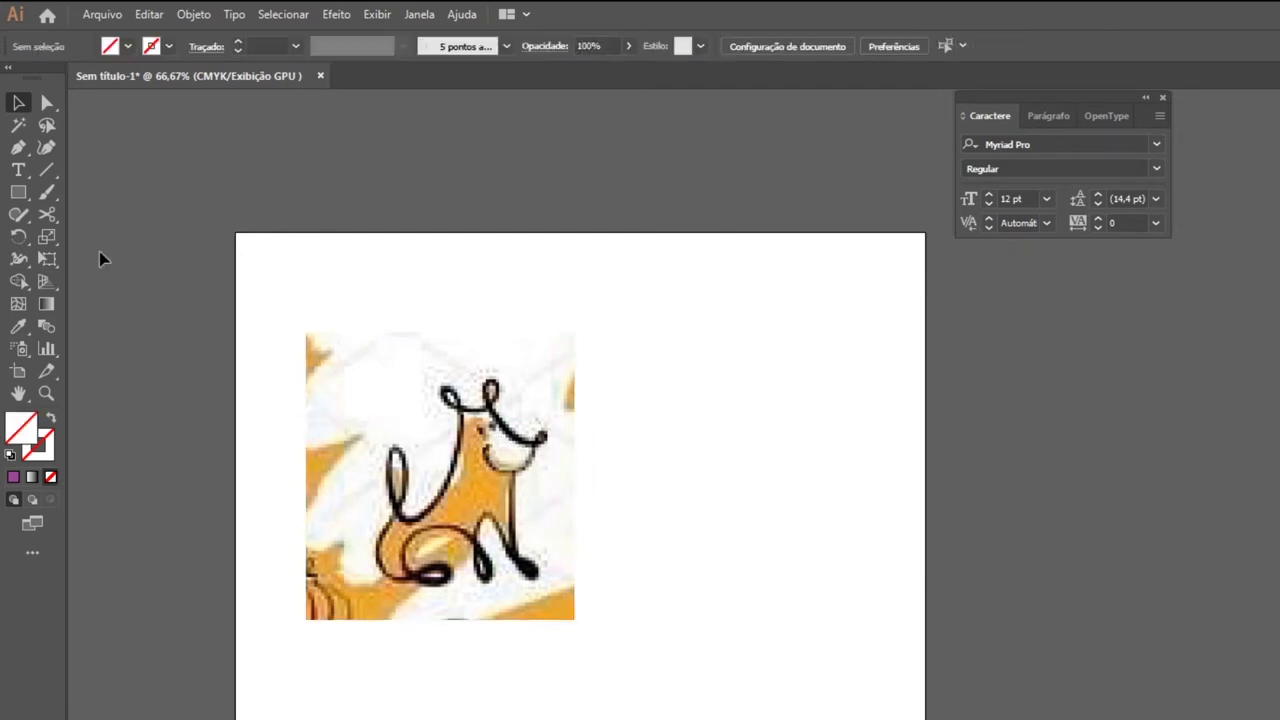
Try the 3 pontos - Oval brush with an e-shaped test stroke, then undo it
{"action": "left_click", "coordinate": [44, 194]}
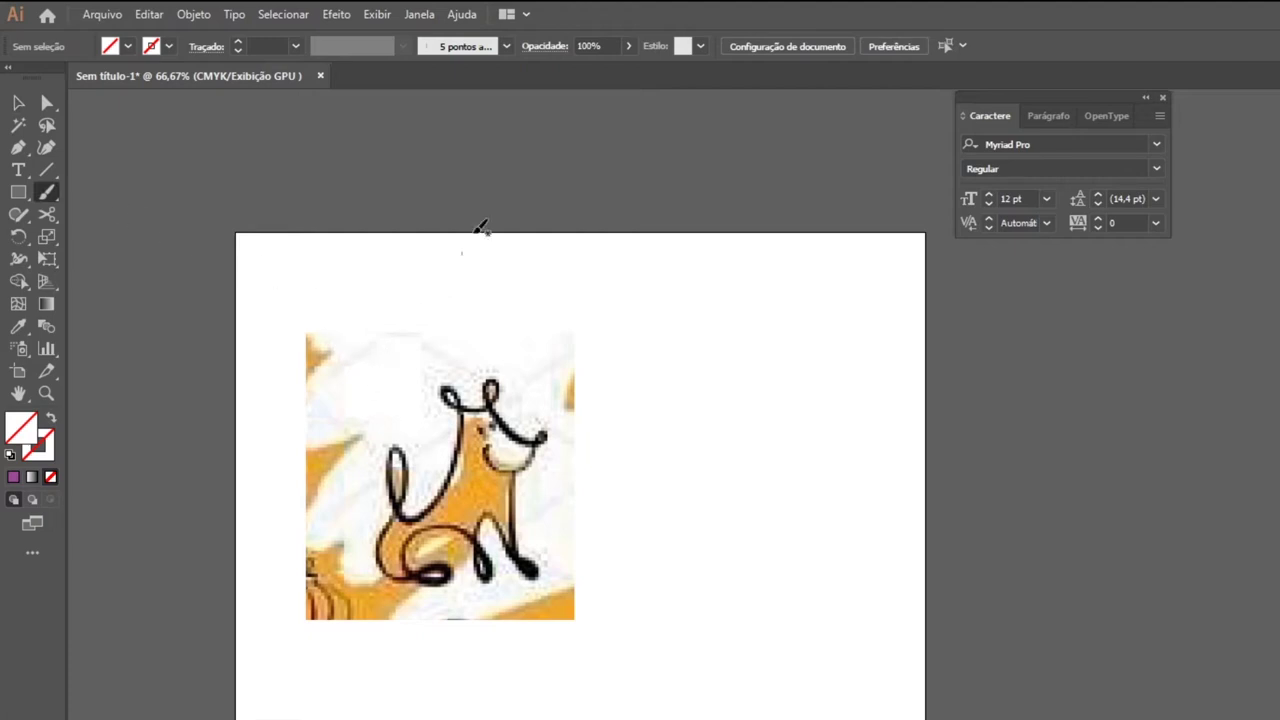
{"action": "left_click", "coordinate": [506, 46]}
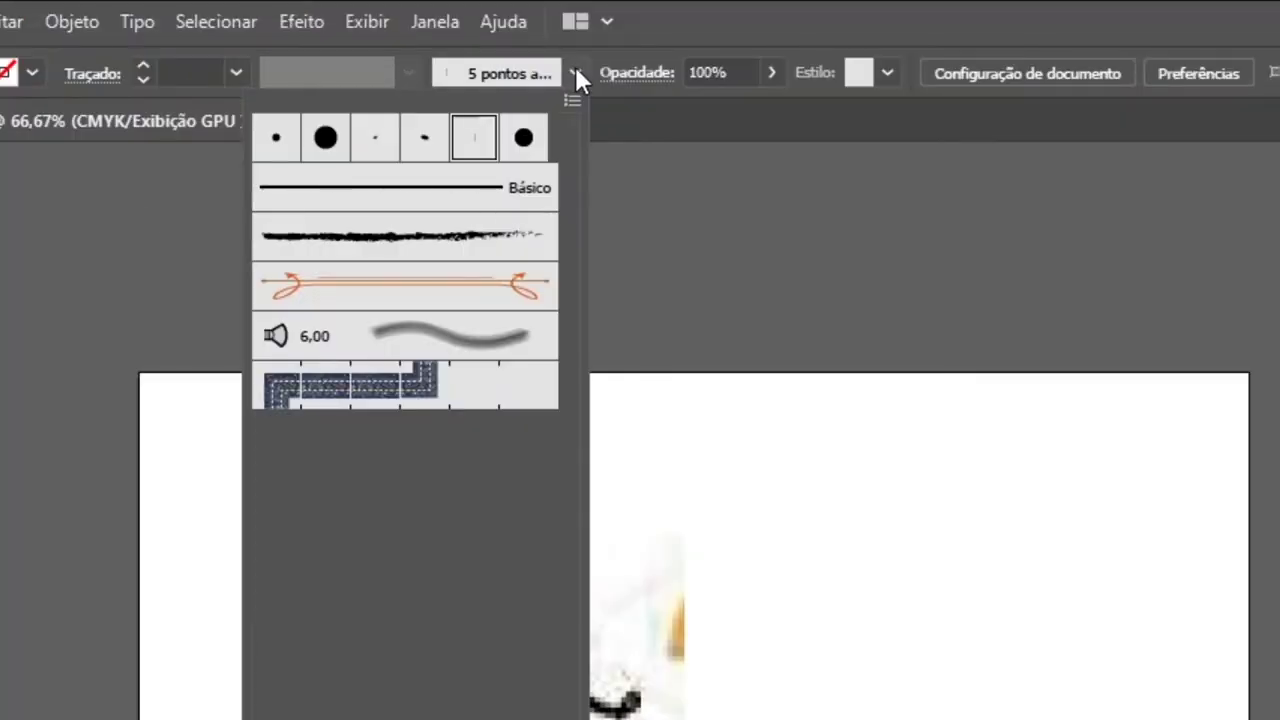
{"action": "left_click", "coordinate": [371, 147]}
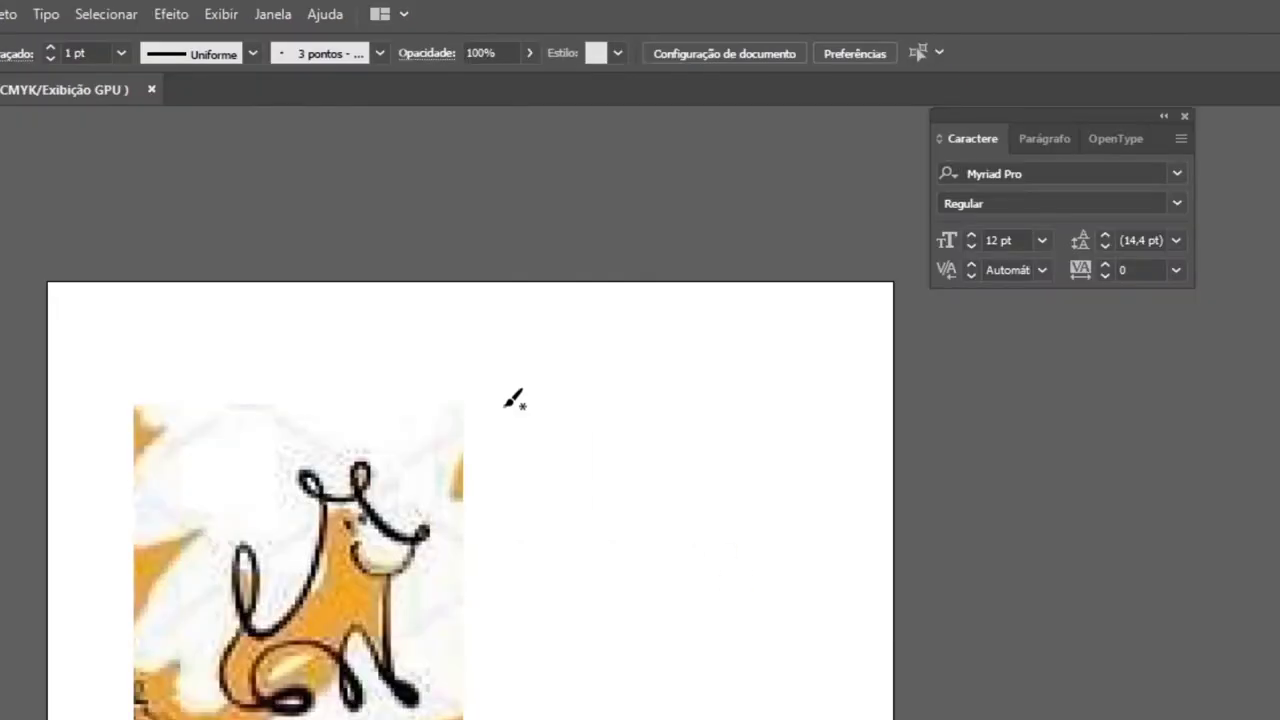
{"action": "left_click_drag", "start_coordinate": [503, 404], "coordinate": [643, 510]}
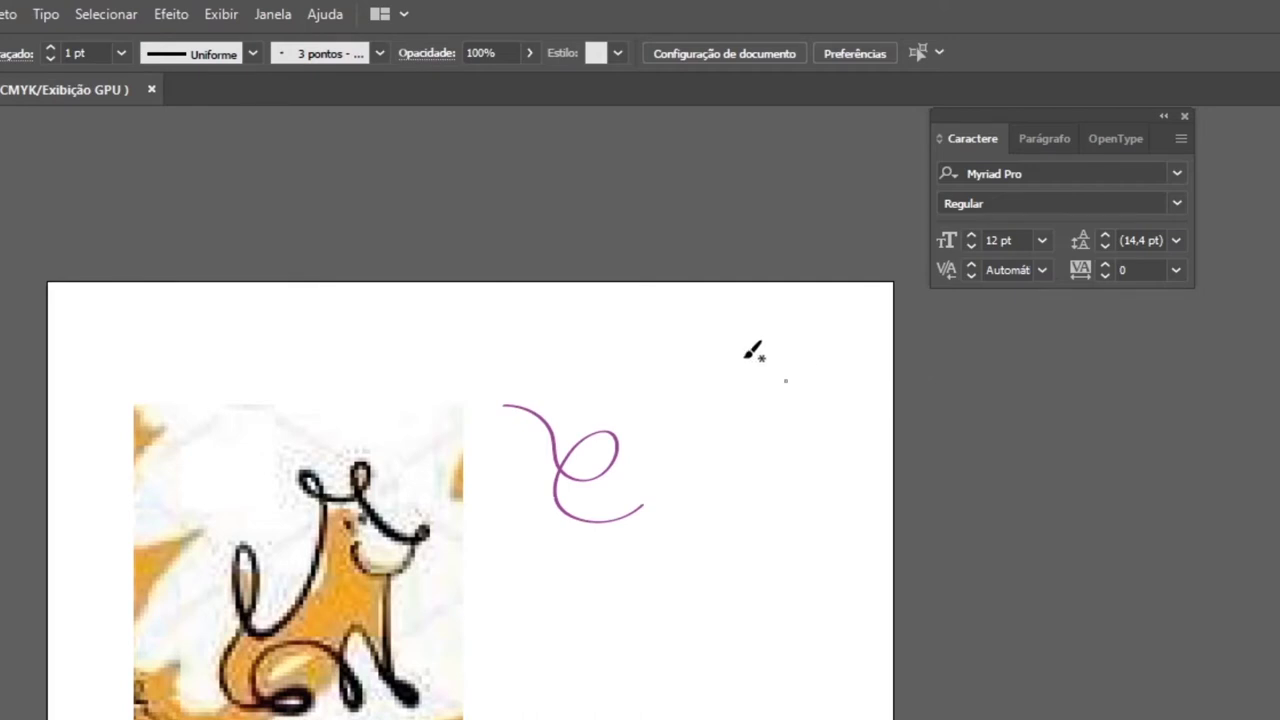
{"action": "key", "text": "ctrl+z"}
Try a small point brush with an S-shaped test stroke, then undo it
{"action": "left_click", "coordinate": [379, 53]}
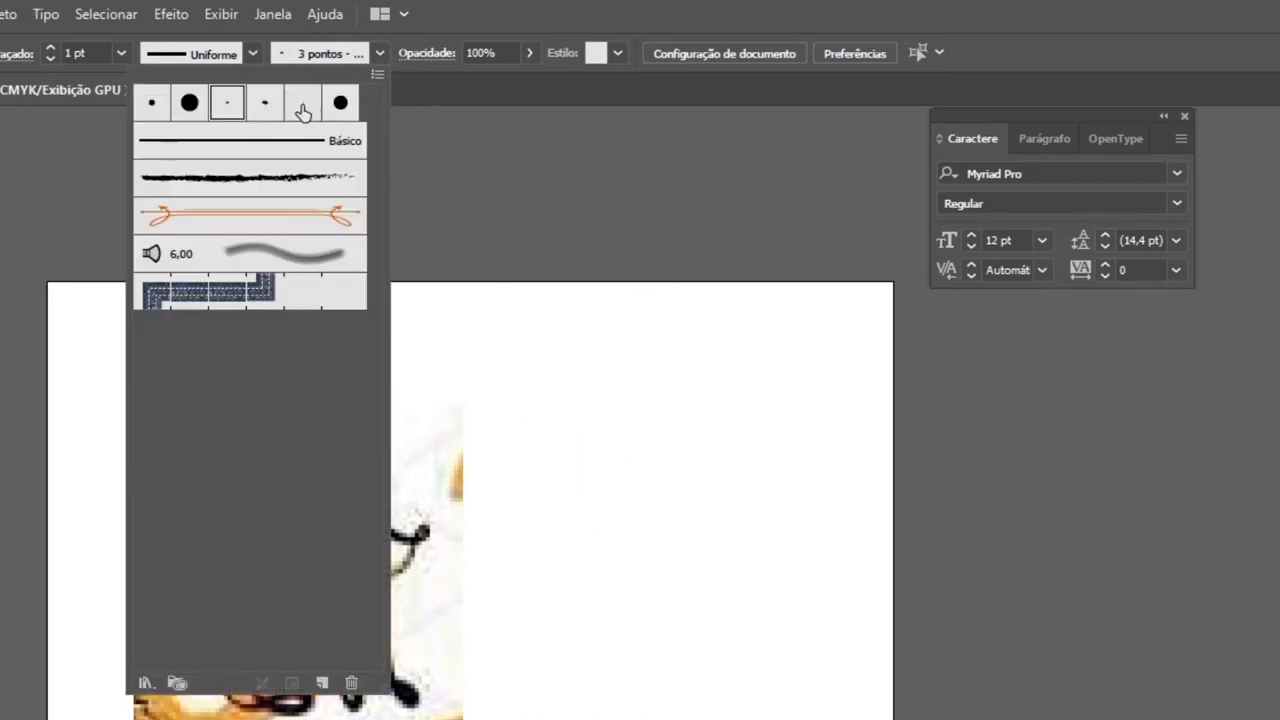
{"action": "left_click", "coordinate": [266, 106]}
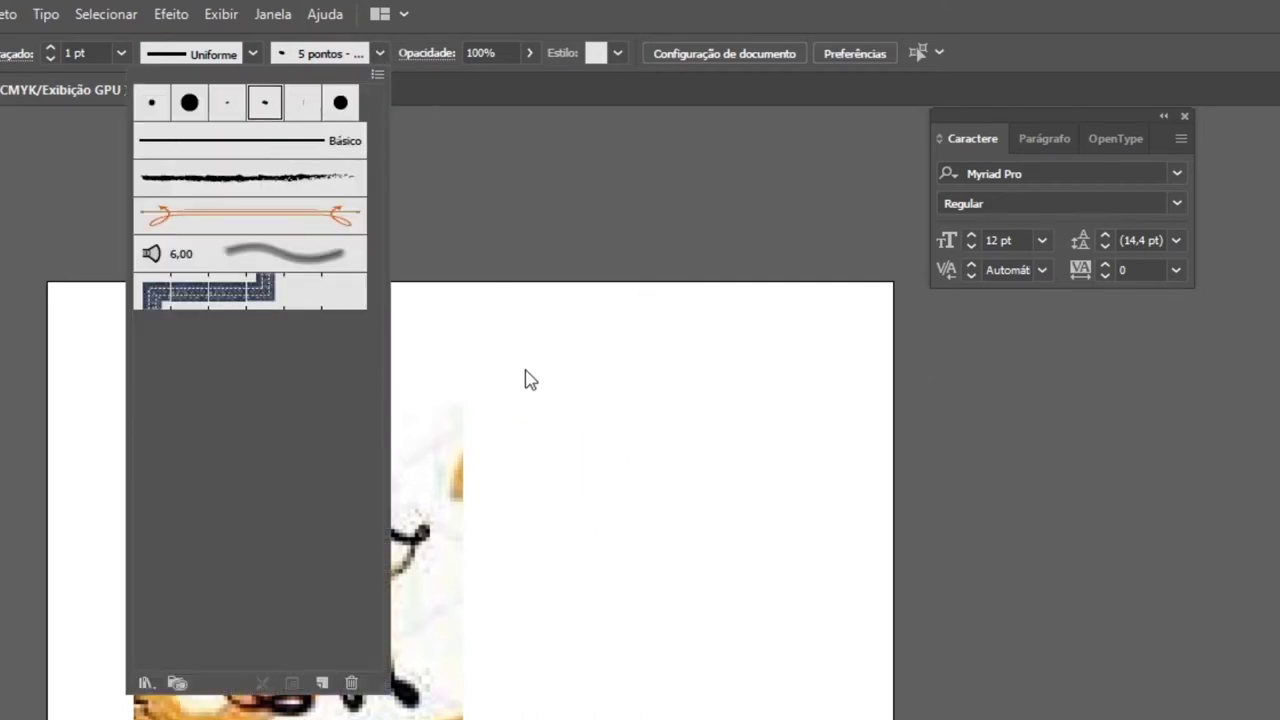
{"action": "left_click", "coordinate": [530, 380]}
{"action": "left_click_drag", "start_coordinate": [552, 361], "coordinate": [737, 445]}
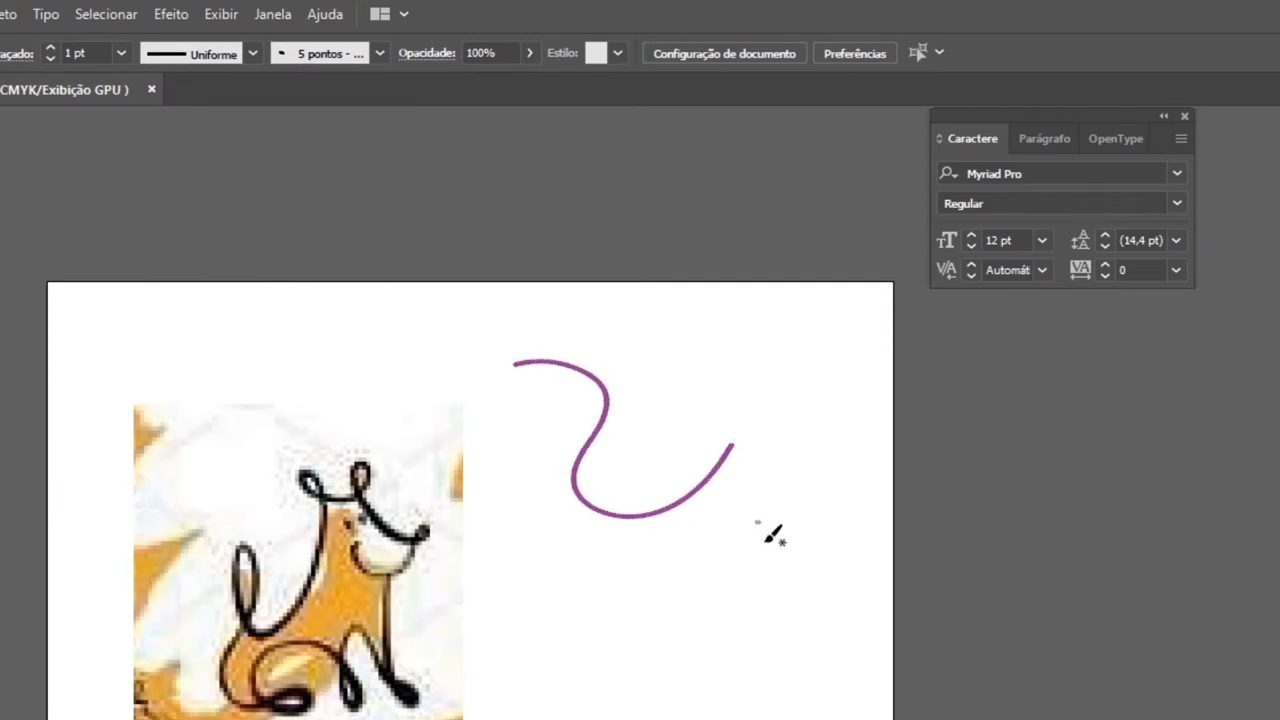
{"action": "key", "text": "ctrl+z"}
Choose the rough charcoal-style brush, draw a curved test stroke, and set the stroke weight to 5 pt
{"action": "left_click", "coordinate": [379, 53]}
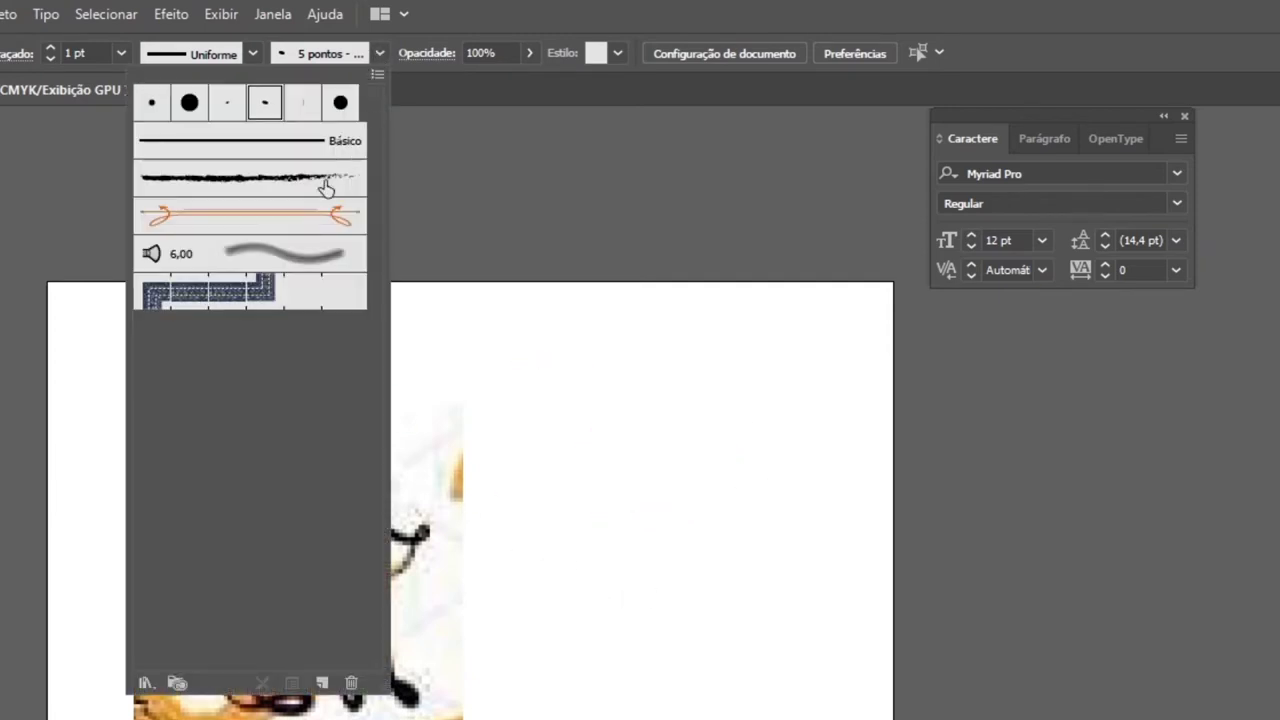
{"action": "left_click", "coordinate": [274, 185]}
{"action": "left_click", "coordinate": [533, 332]}
{"action": "left_click_drag", "start_coordinate": [508, 416], "coordinate": [592, 405]}
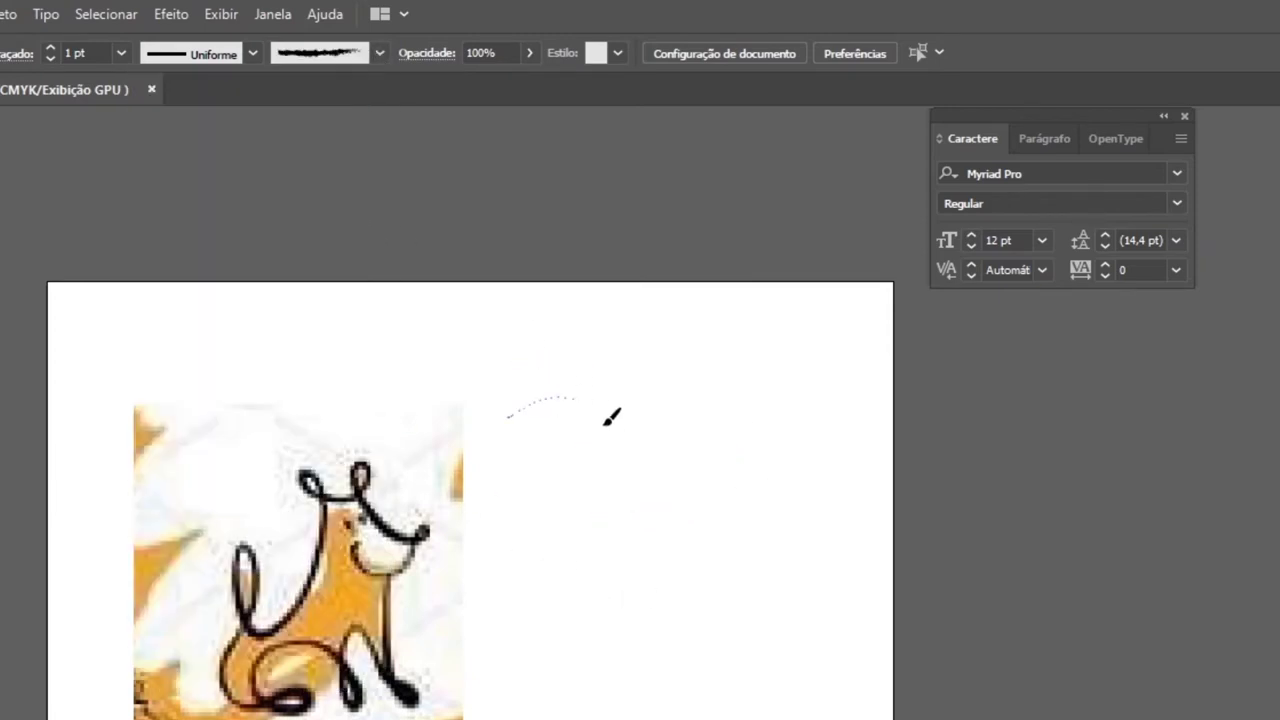
{"action": "left_click_drag", "start_coordinate": [723, 491], "coordinate": [726, 488]}
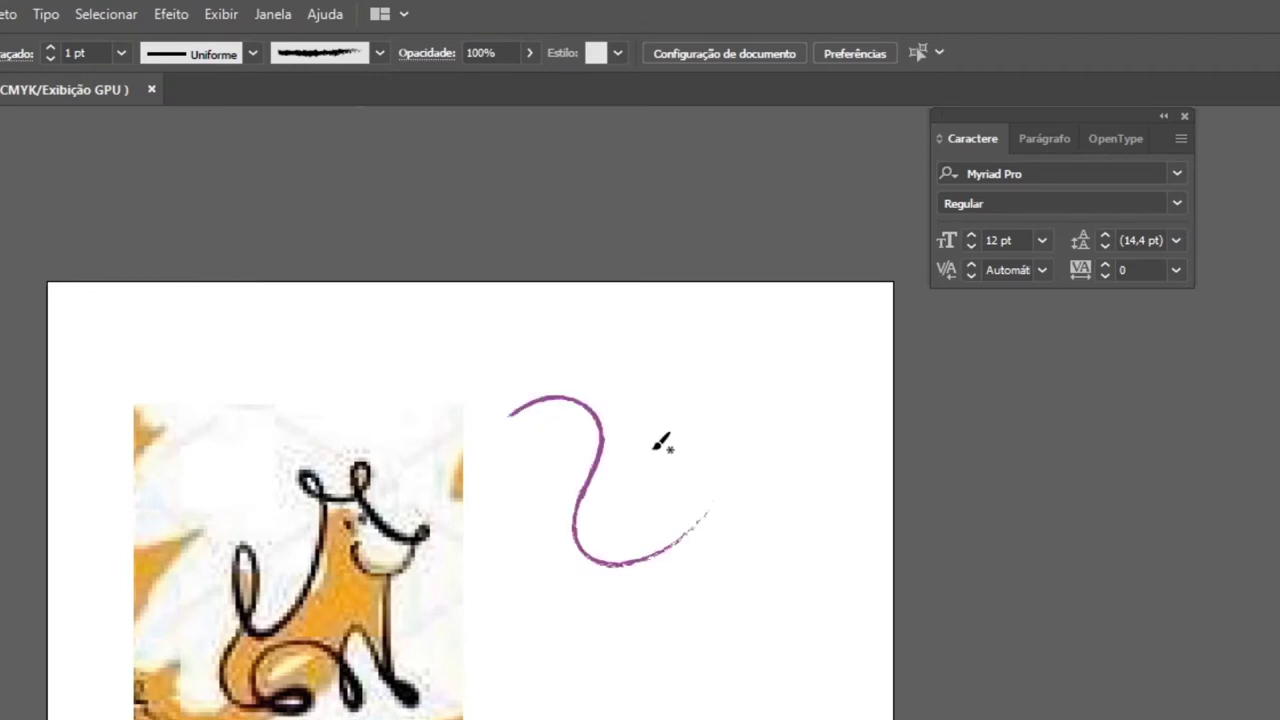
{"action": "left_click", "coordinate": [121, 53]}
{"action": "left_click", "coordinate": [150, 237]}
Try thickening the purple test stroke to 9 pt, then undo it and remove the stroke
{"action": "key", "text": "v"}
{"action": "left_click", "coordinate": [560, 398]}
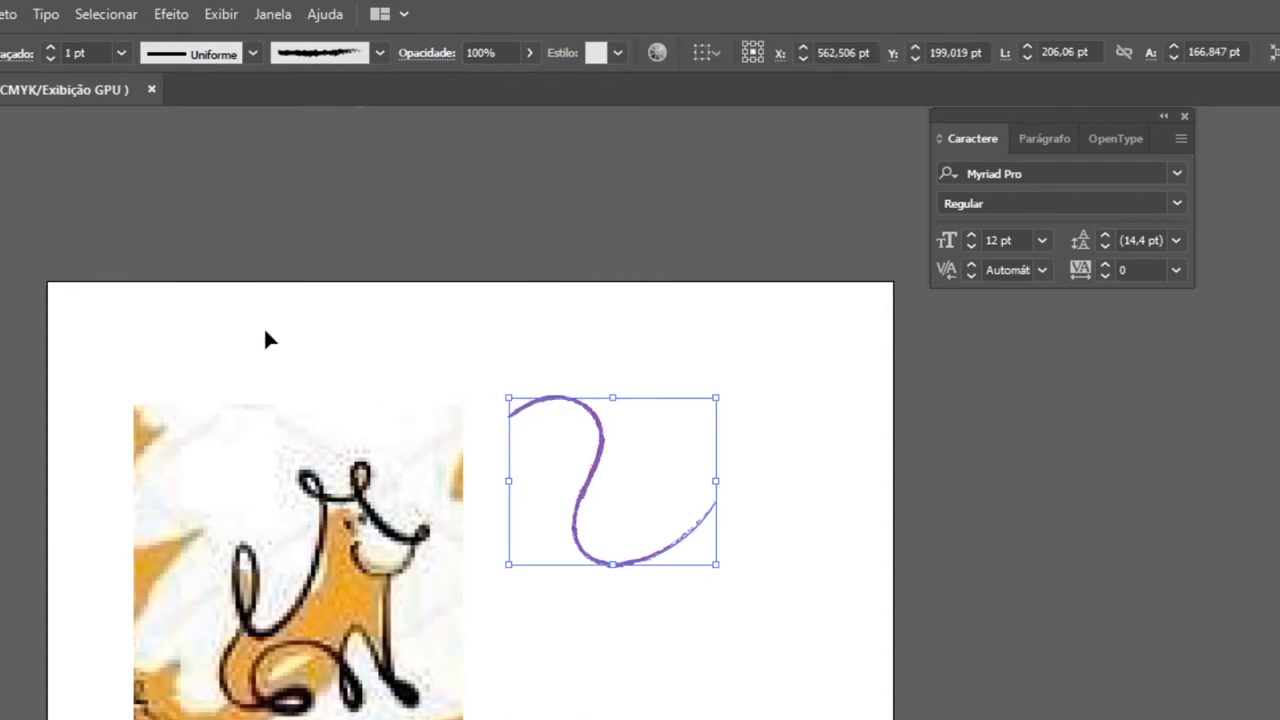
{"action": "left_click", "coordinate": [121, 53]}
{"action": "left_click", "coordinate": [165, 348]}
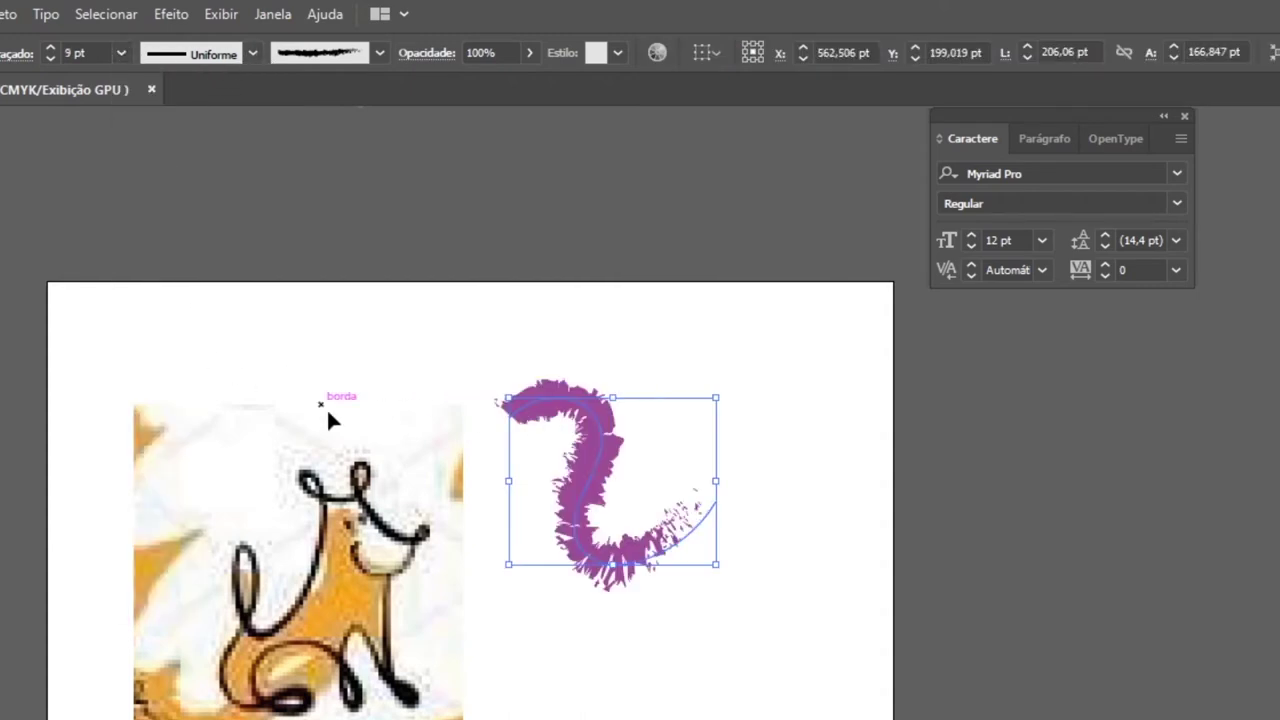
{"action": "key", "text": "ctrl+z"}
{"action": "key", "text": "ctrl+z"}
{"action": "key", "text": "ctrl+z"}
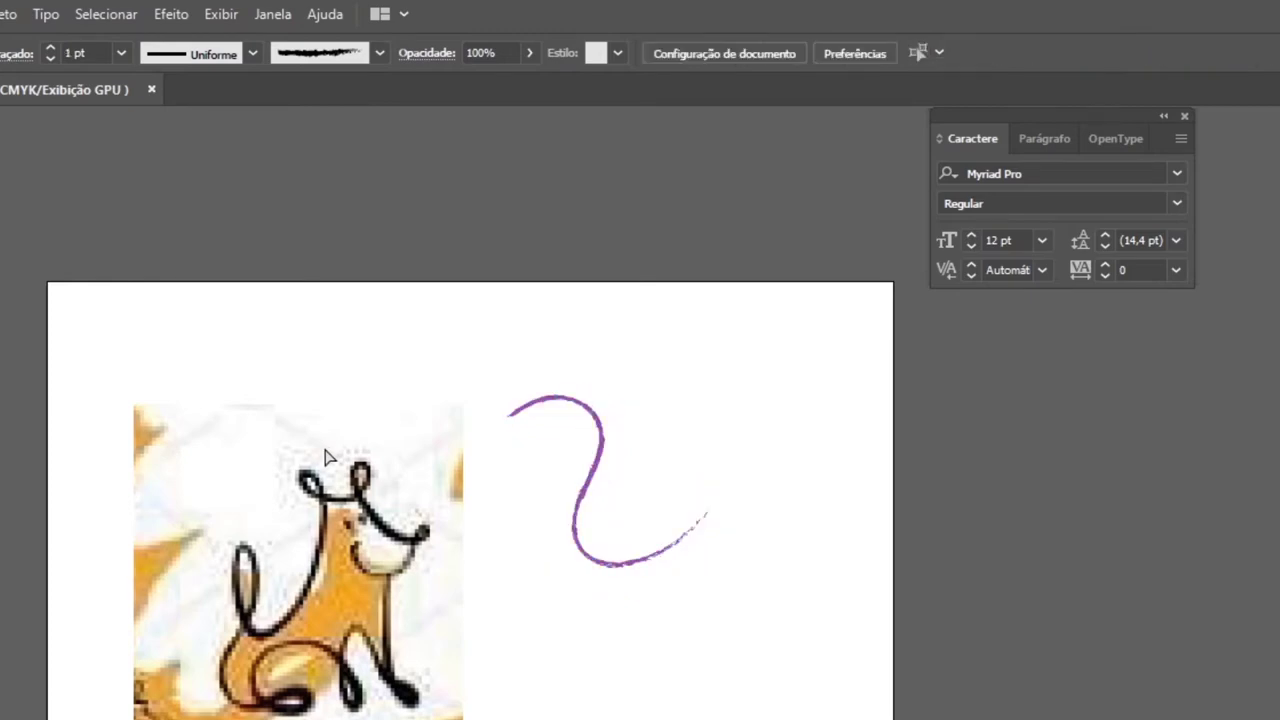
{"action": "key", "text": "ctrl+z"}
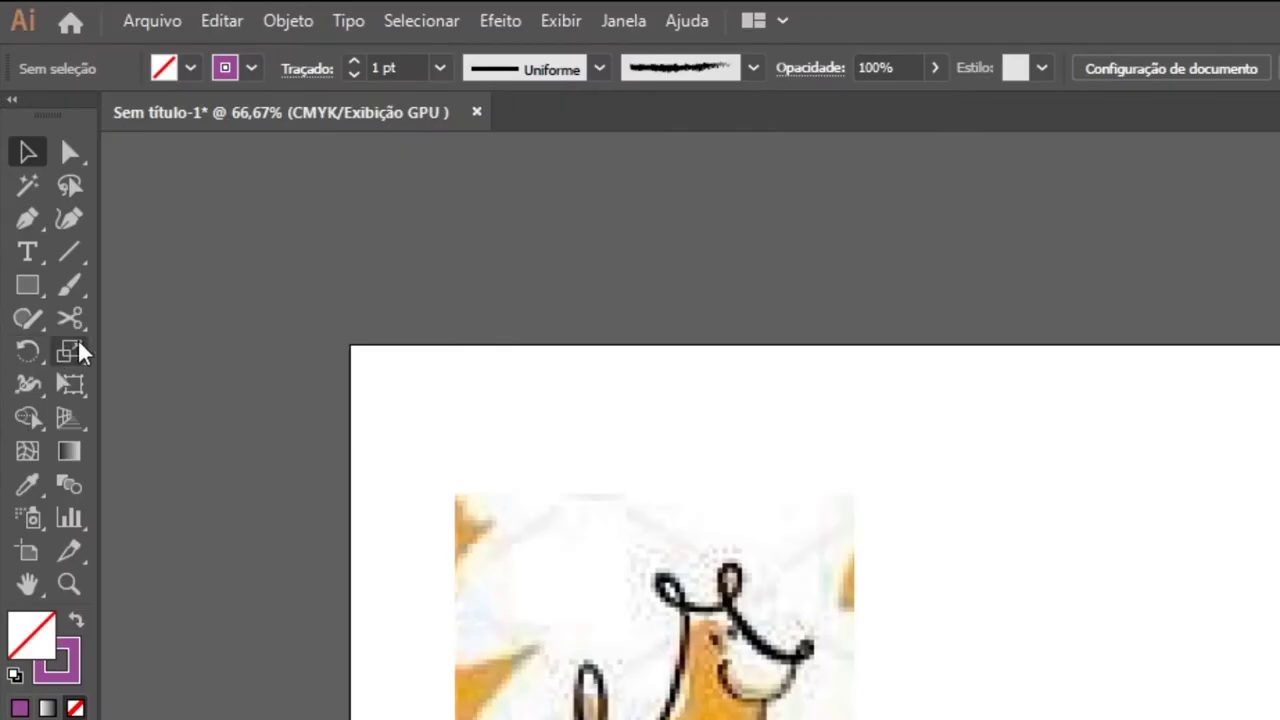
{"action": "left_click", "coordinate": [45, 190]}
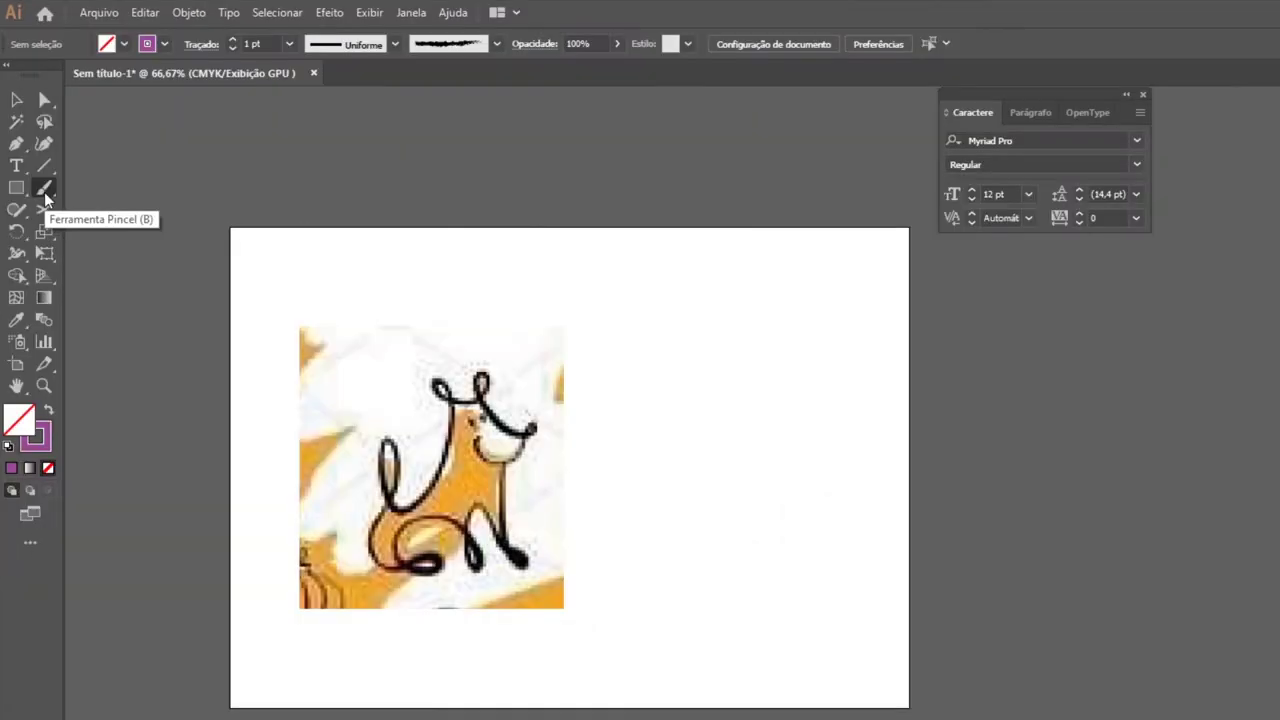
Choose the 5 pontos achatados brush, paint a straight and a wavy test stroke, then undo them
{"action": "left_click", "coordinate": [497, 44]}
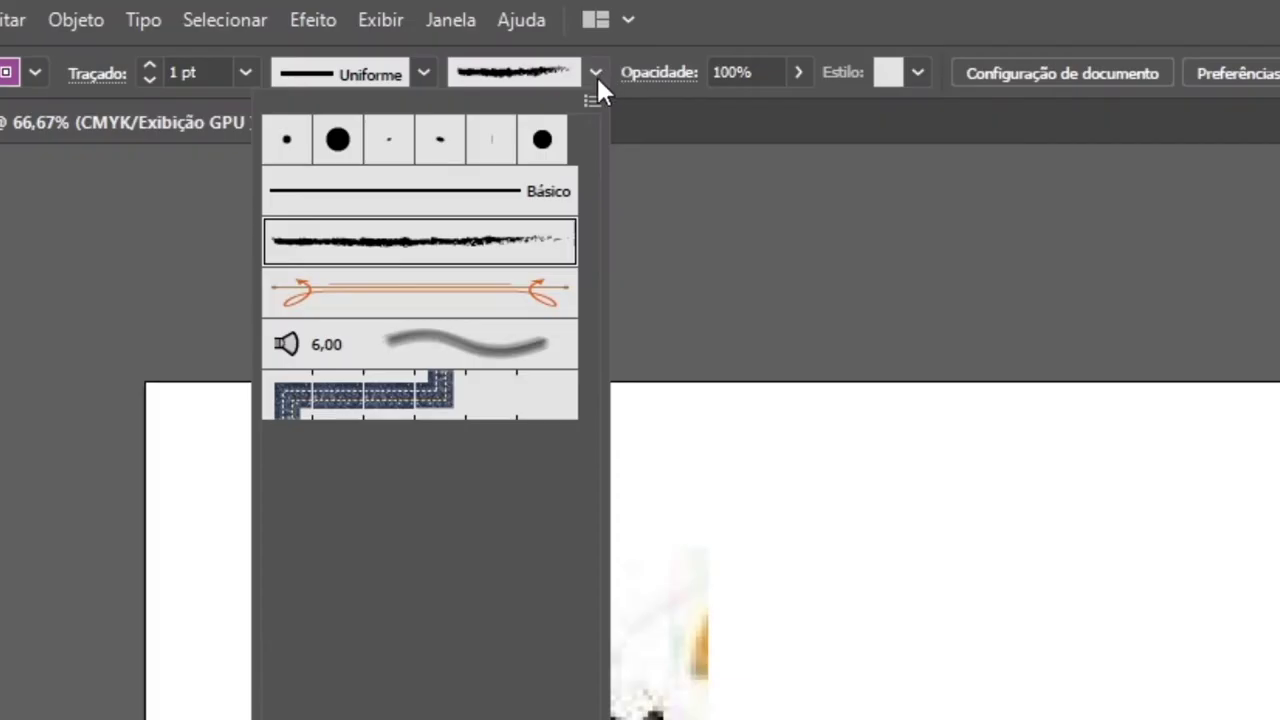
{"action": "left_click", "coordinate": [492, 145]}
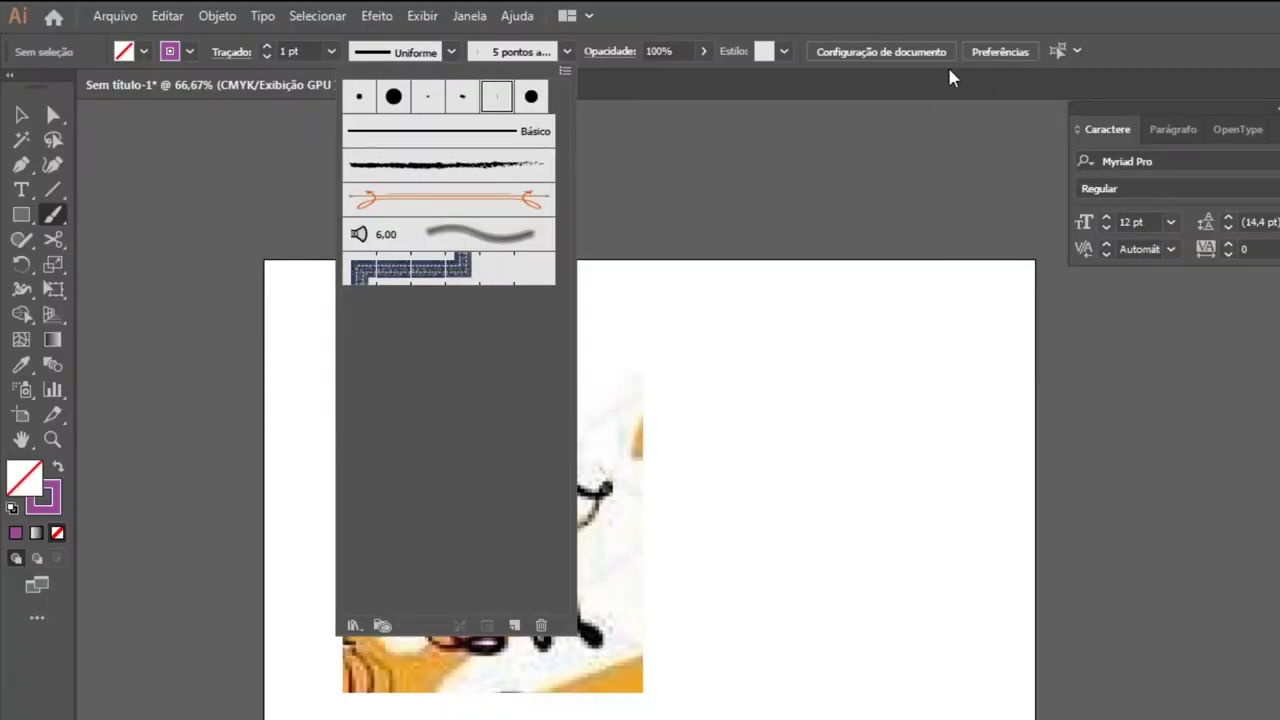
{"action": "left_click", "coordinate": [983, 63]}
{"action": "left_click_drag", "start_coordinate": [764, 399], "coordinate": [944, 397]}
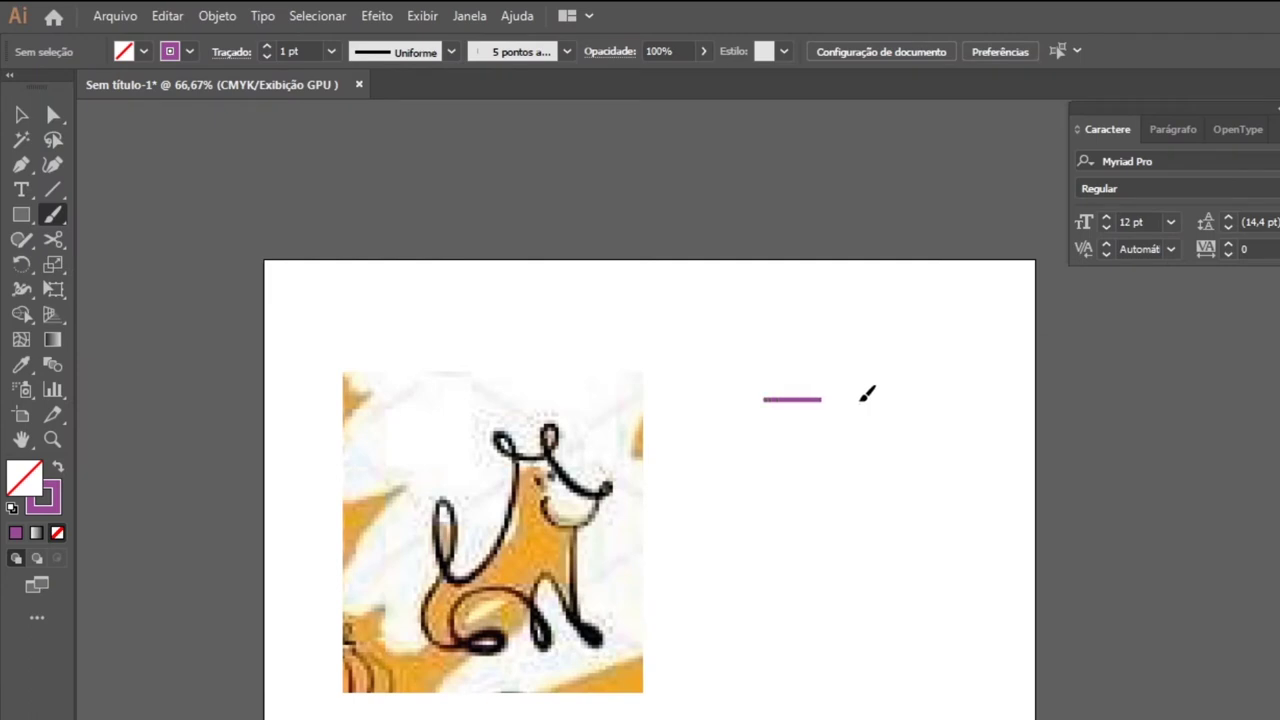
{"action": "left_click_drag", "start_coordinate": [758, 457], "coordinate": [859, 566]}
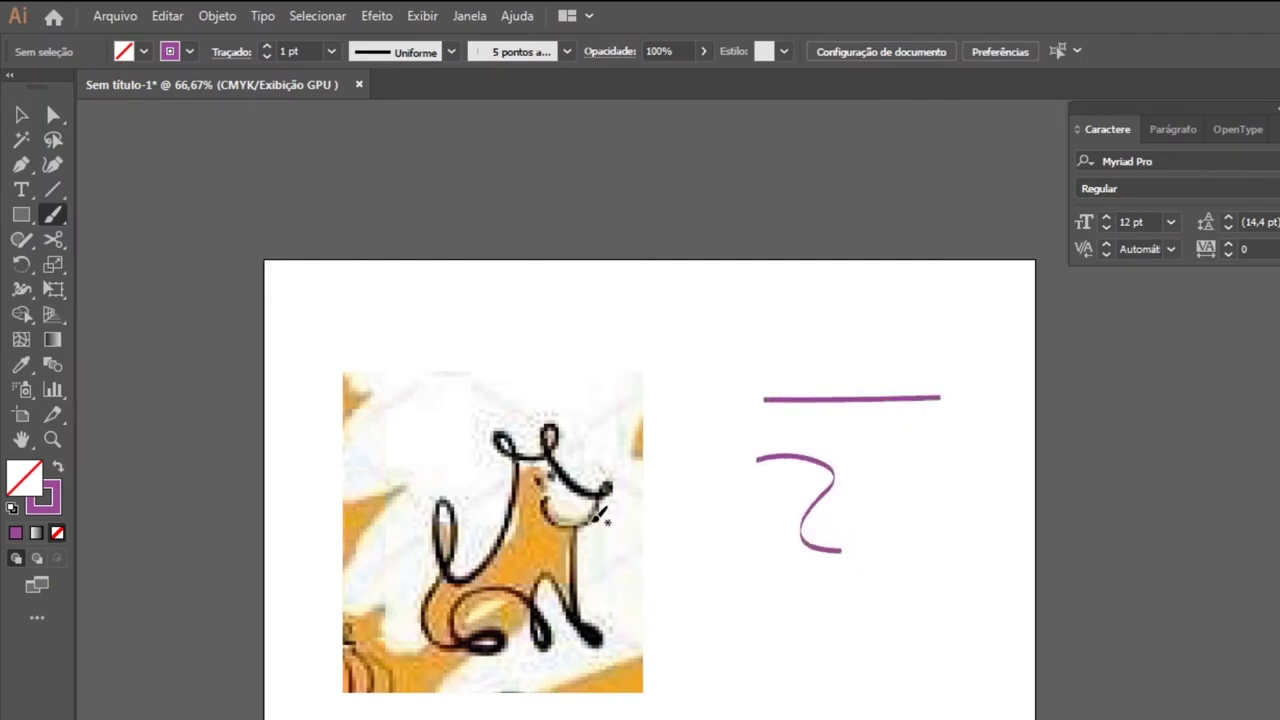
{"action": "key", "text": "ctrl+z"}
{"action": "key", "text": "ctrl+z"}
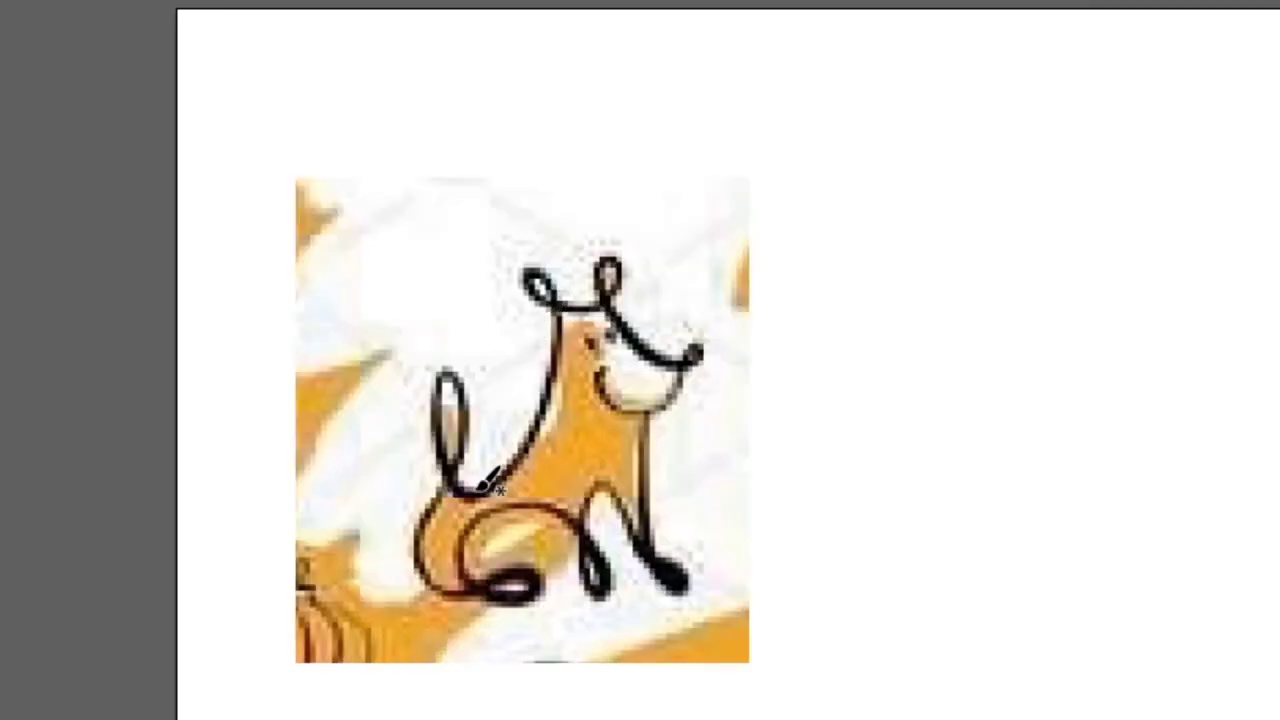
Trace the dog's back, ears, head, tail loop and legs in continuous purple ribbon strokes
{"action": "mouse_move", "coordinate": [494, 490]}
{"action": "left_mouse_down"}
{"action": "mouse_move", "coordinate": [535, 430]}
{"action": "mouse_move", "coordinate": [546, 380]}
{"action": "mouse_move", "coordinate": [553, 305]}
{"action": "mouse_move", "coordinate": [540, 265]}
{"action": "mouse_move", "coordinate": [532, 282]}
{"action": "mouse_move", "coordinate": [598, 302]}
{"action": "mouse_move", "coordinate": [617, 262]}
{"action": "mouse_move", "coordinate": [600, 295]}
{"action": "mouse_move", "coordinate": [655, 350]}
{"action": "mouse_move", "coordinate": [700, 352]}
{"action": "mouse_move", "coordinate": [600, 372]}
{"action": "mouse_move", "coordinate": [652, 414]}
{"action": "mouse_move", "coordinate": [665, 585]}
{"action": "mouse_move", "coordinate": [680, 562]}
{"action": "mouse_move", "coordinate": [598, 482]}
{"action": "mouse_move", "coordinate": [578, 545]}
{"action": "mouse_move", "coordinate": [603, 591]}
{"action": "mouse_move", "coordinate": [606, 530]}
{"action": "mouse_move", "coordinate": [550, 505]}
{"action": "mouse_move", "coordinate": [495, 502]}
{"action": "mouse_move", "coordinate": [455, 548]}
{"action": "mouse_move", "coordinate": [505, 595]}
{"action": "mouse_move", "coordinate": [548, 580]}
{"action": "mouse_move", "coordinate": [500, 565]}
{"action": "mouse_move", "coordinate": [463, 600]}
{"action": "mouse_move", "coordinate": [415, 560]}
{"action": "mouse_move", "coordinate": [475, 430]}
{"action": "mouse_move", "coordinate": [476, 374]}
{"action": "mouse_move", "coordinate": [458, 362]}
{"action": "mouse_move", "coordinate": [440, 418]}
{"action": "mouse_move", "coordinate": [470, 472]}
{"action": "left_mouse_up"}
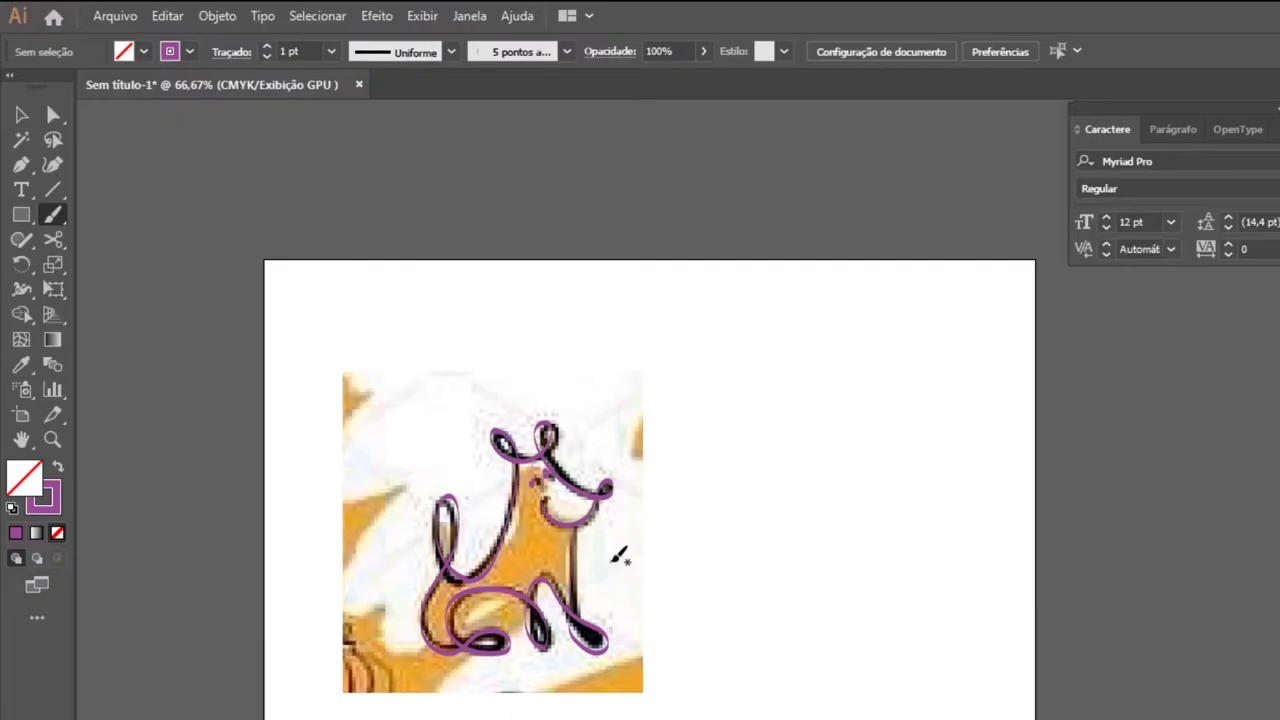
{"action": "left_click", "coordinate": [52, 439]}
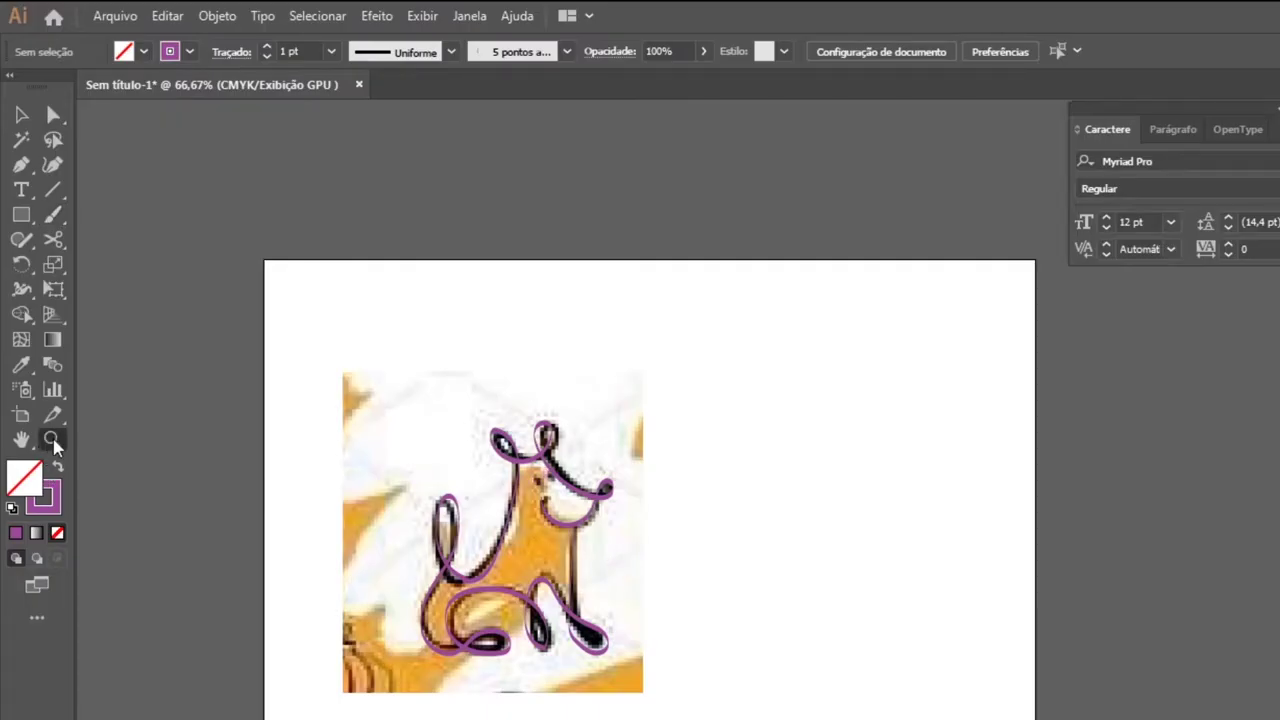
{"action": "left_click_drag", "start_coordinate": [490, 604], "coordinate": [781, 407]}
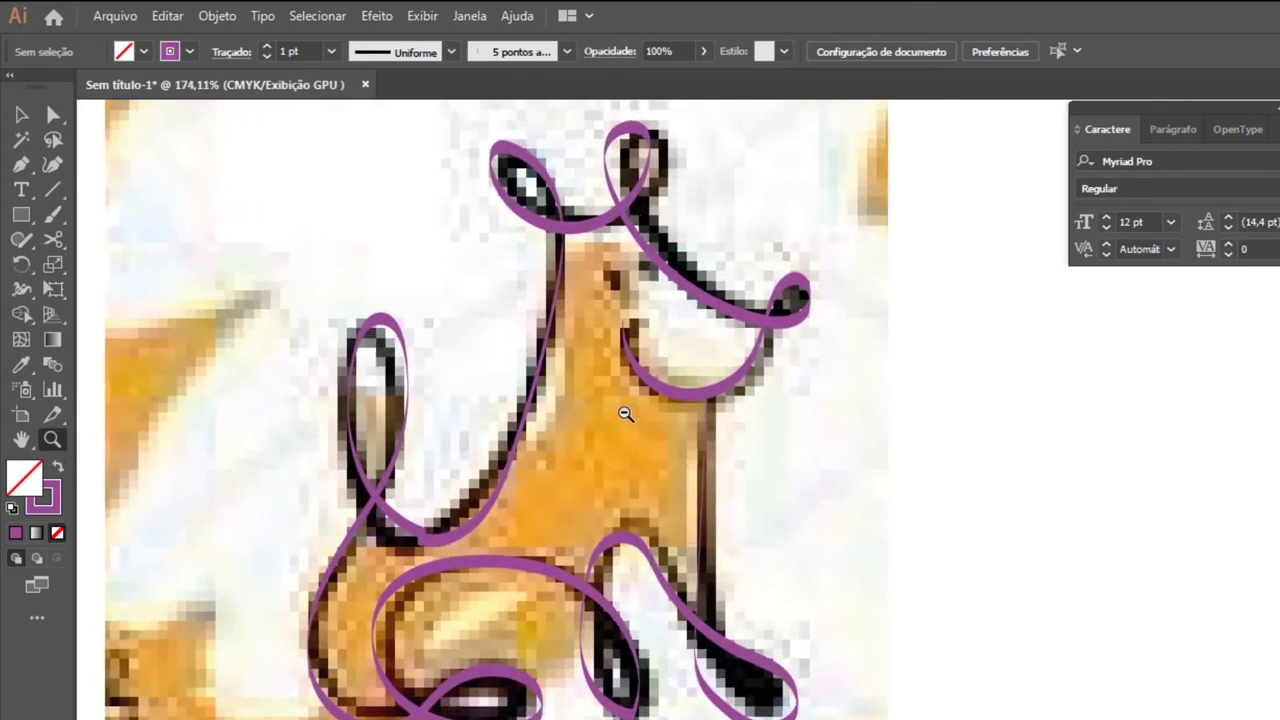
{"action": "left_click_drag", "start_coordinate": [643, 400], "coordinate": [627, 410]}
{"action": "key", "text": "b"}
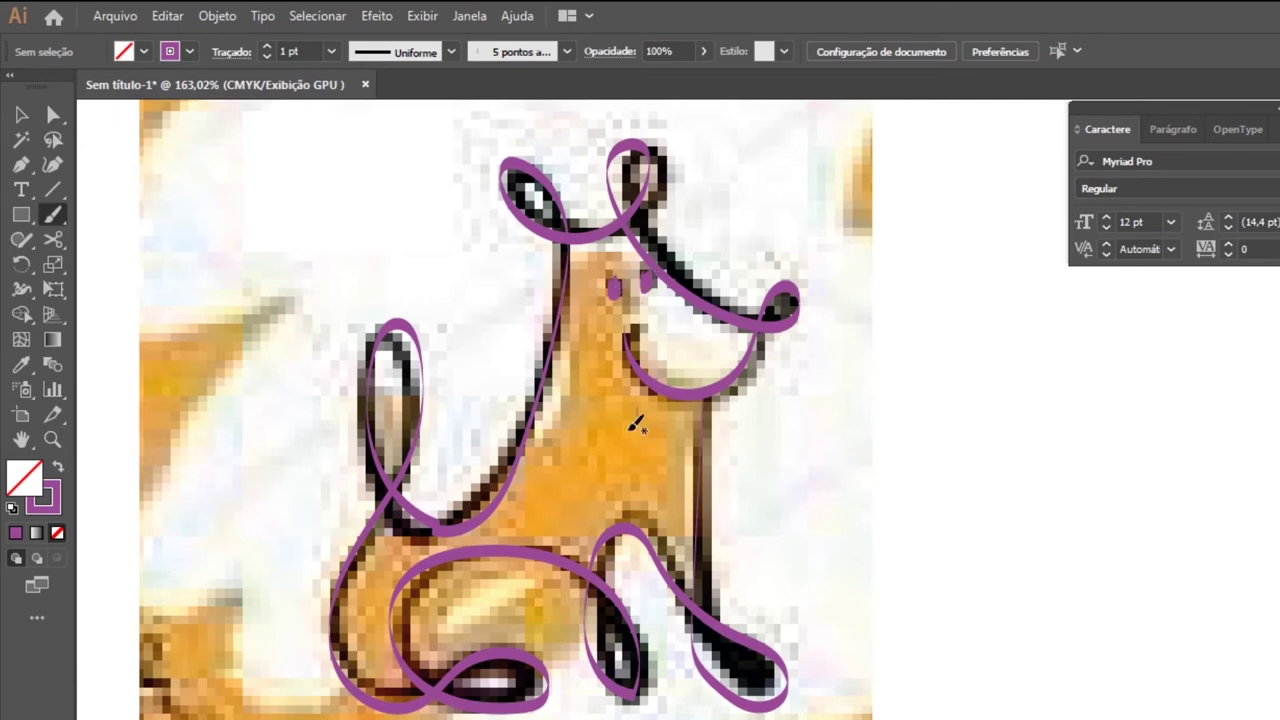
{"action": "key", "text": "ctrl+1"}
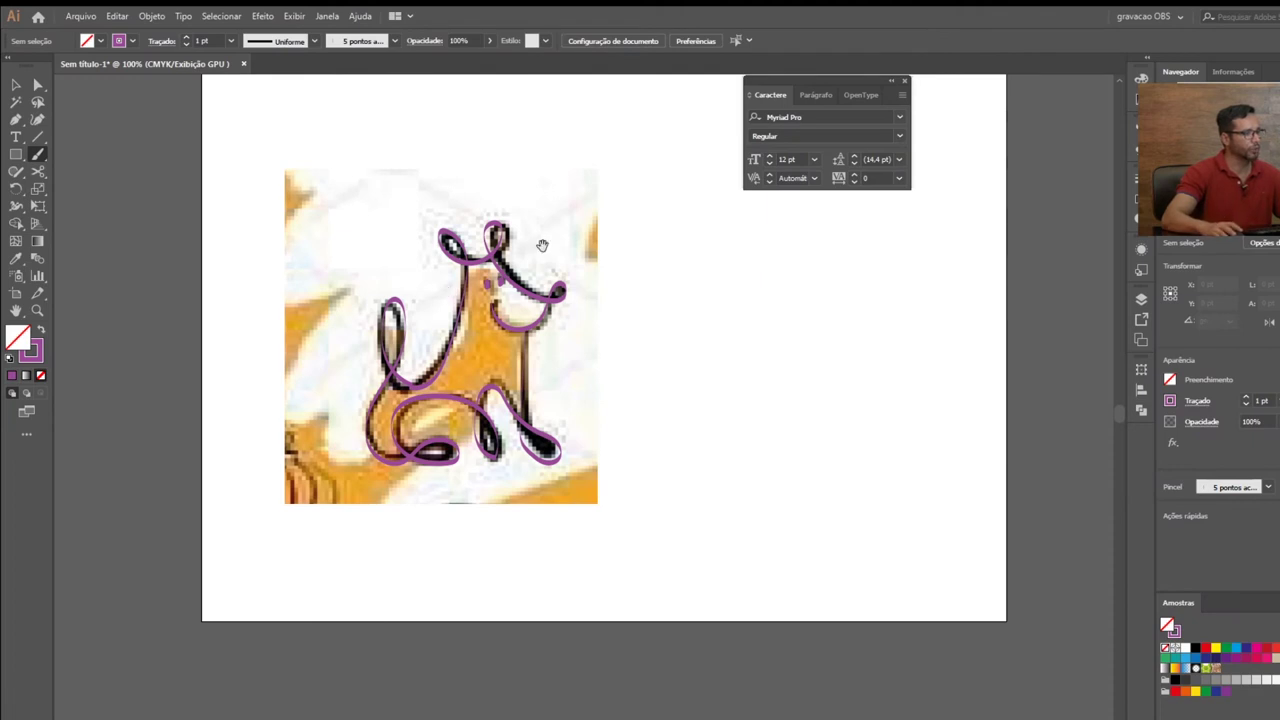
Select the whole purple ribbon dog path, then deselect it and switch over to Photoshop
{"action": "left_click_drag", "start_coordinate": [536, 254], "coordinate": [484, 327]}
{"action": "key", "text": "v"}
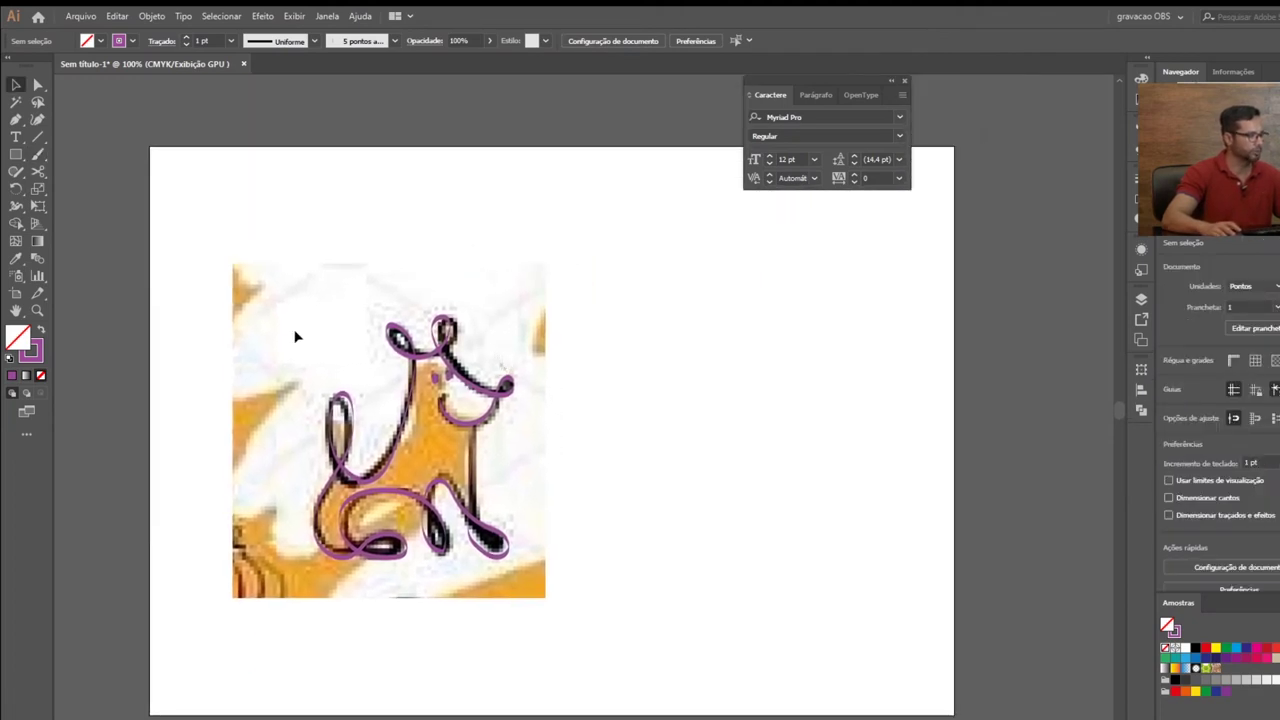
{"action": "left_click_drag", "start_coordinate": [268, 264], "coordinate": [590, 597]}
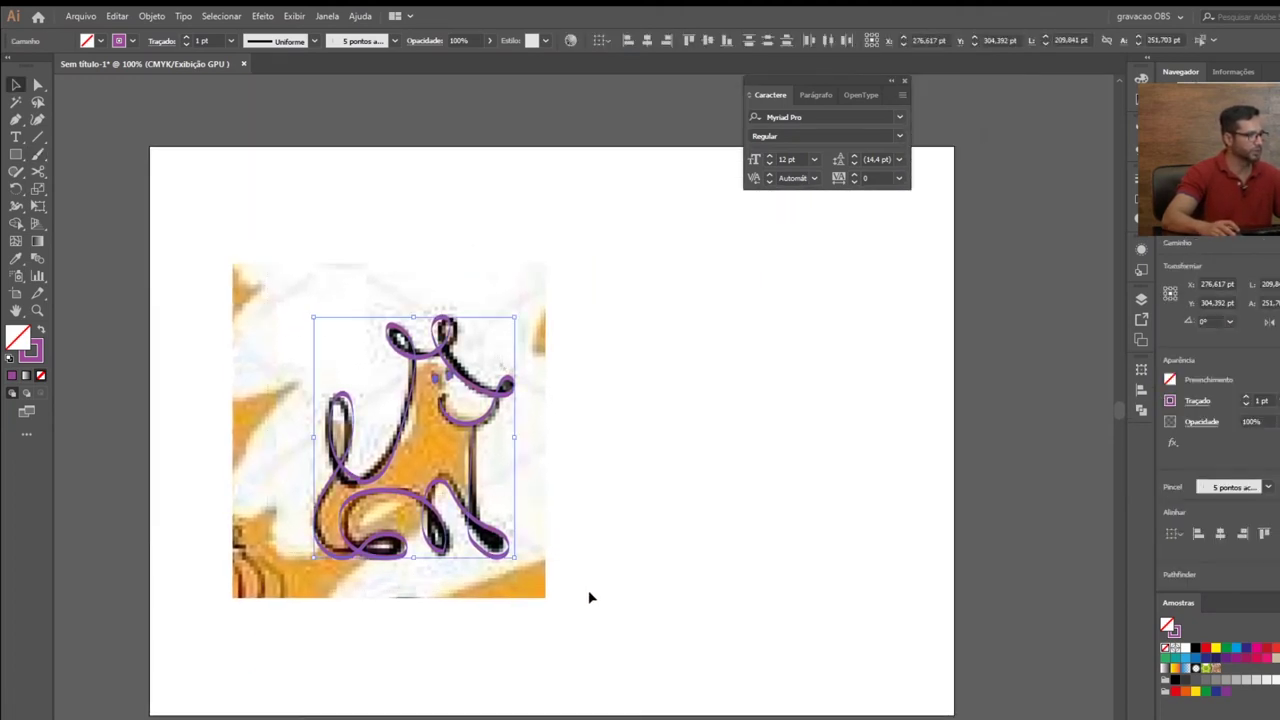
{"action": "key", "text": "a"}
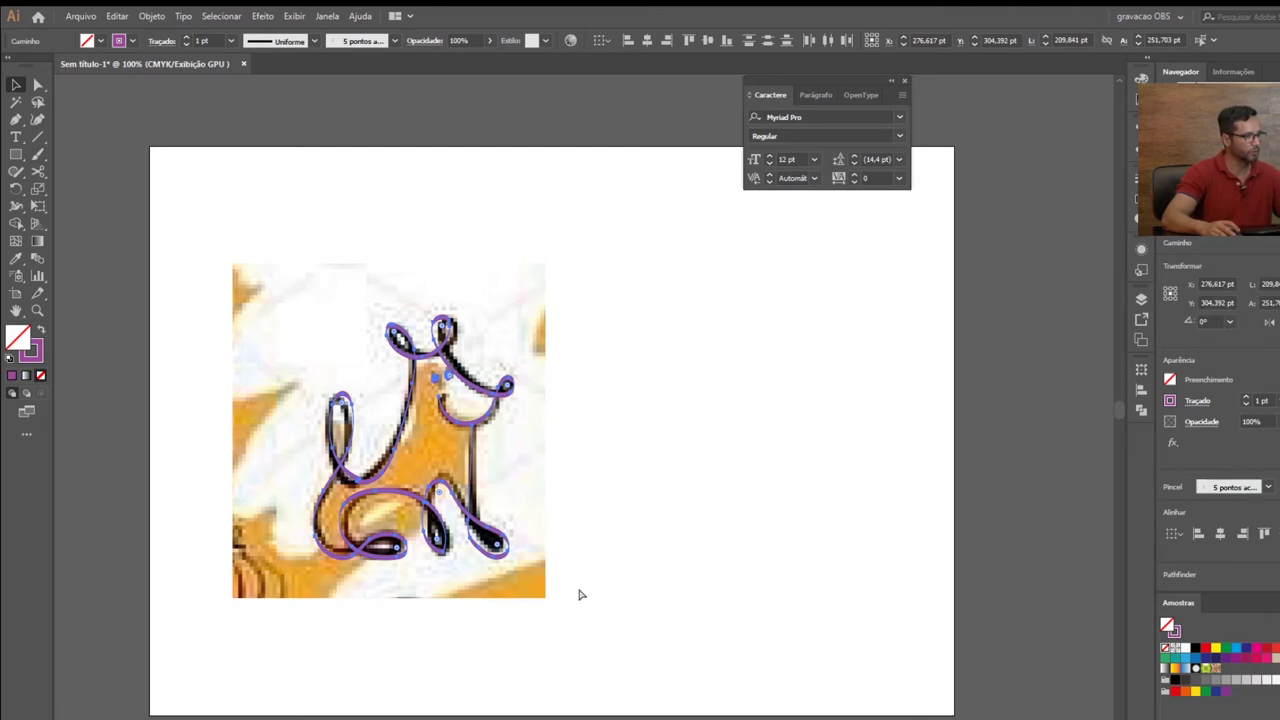
{"action": "key", "text": "v"}
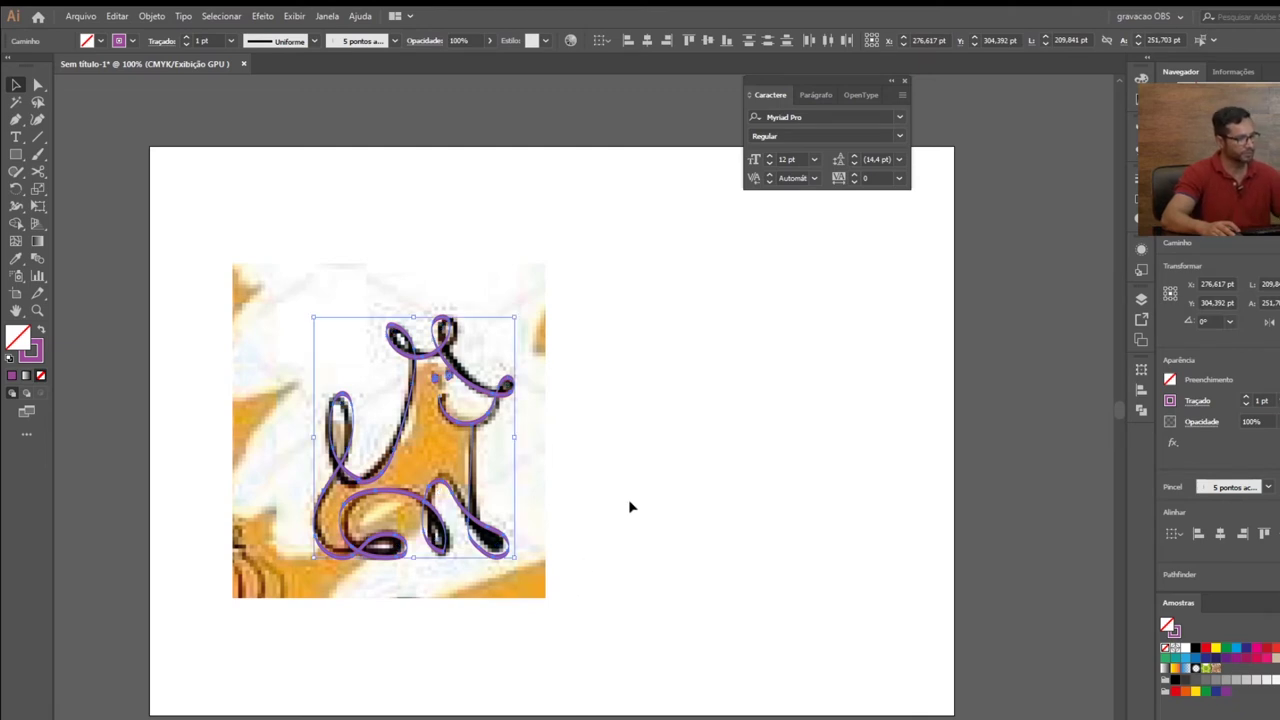
{"action": "left_click", "coordinate": [629, 507]}
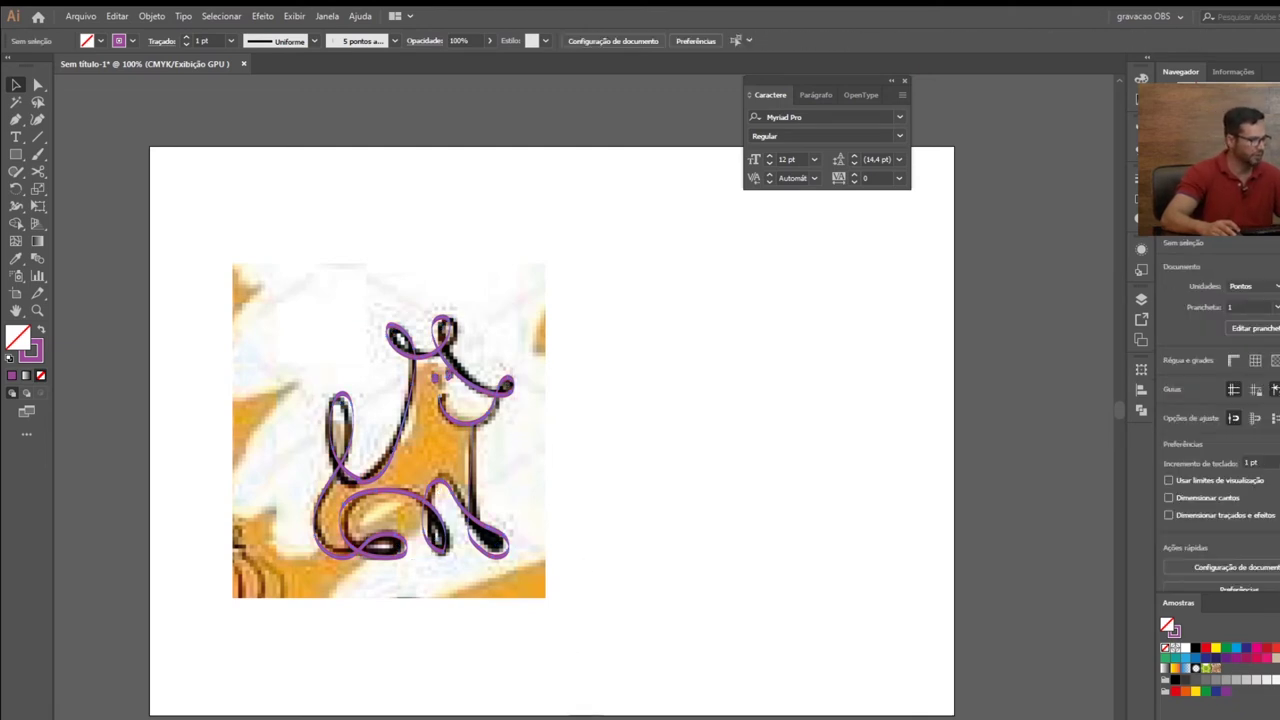
{"action": "left_click", "coordinate": [520, 690]}
Paste the ribbon dog into Untitled-2 as a smart object, enlarged and moved lower on the page
{"action": "key", "text": "ctrl+v"}
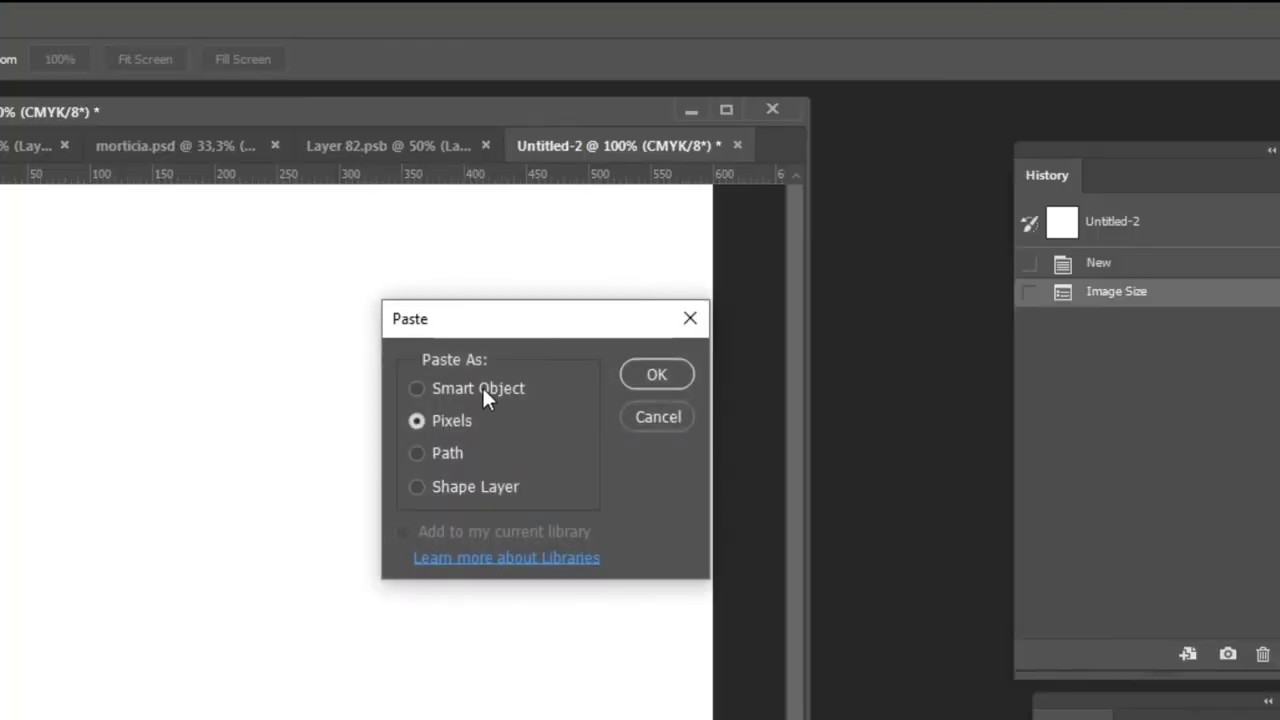
{"action": "left_click", "coordinate": [483, 388]}
{"action": "left_click", "coordinate": [656, 374]}
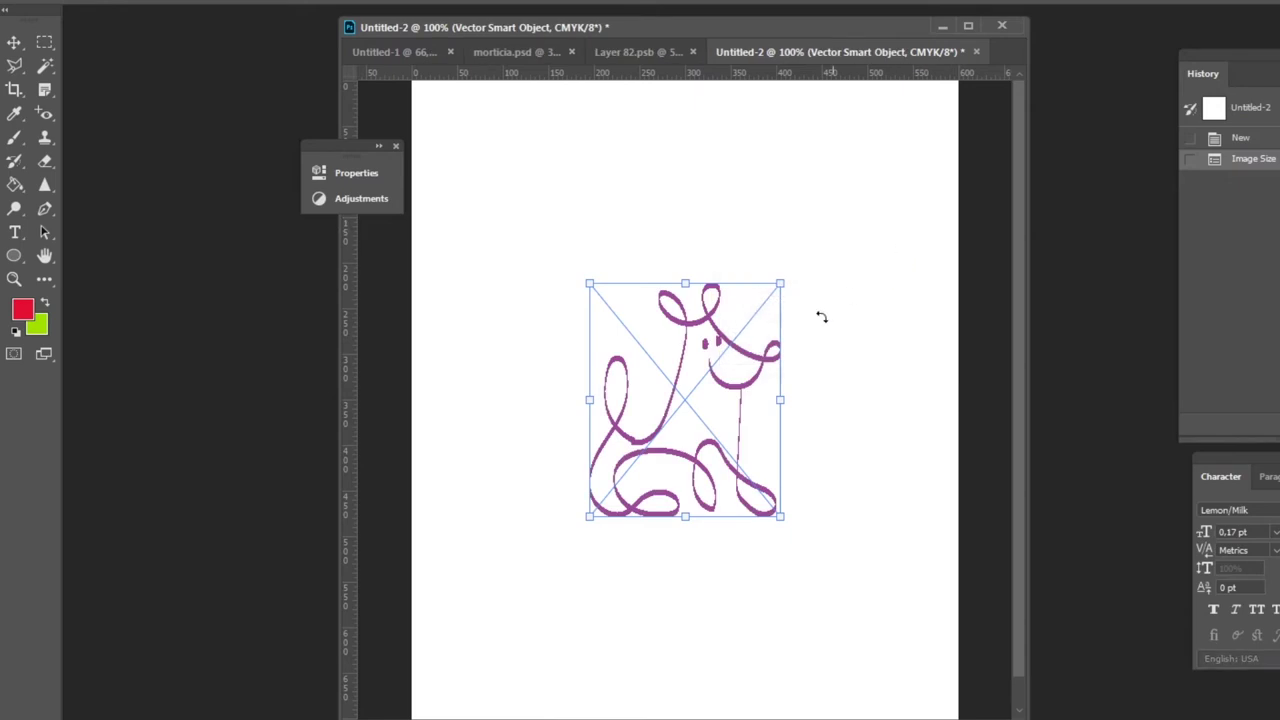
{"action": "left_click_drag", "start_coordinate": [781, 276], "coordinate": [888, 148]}
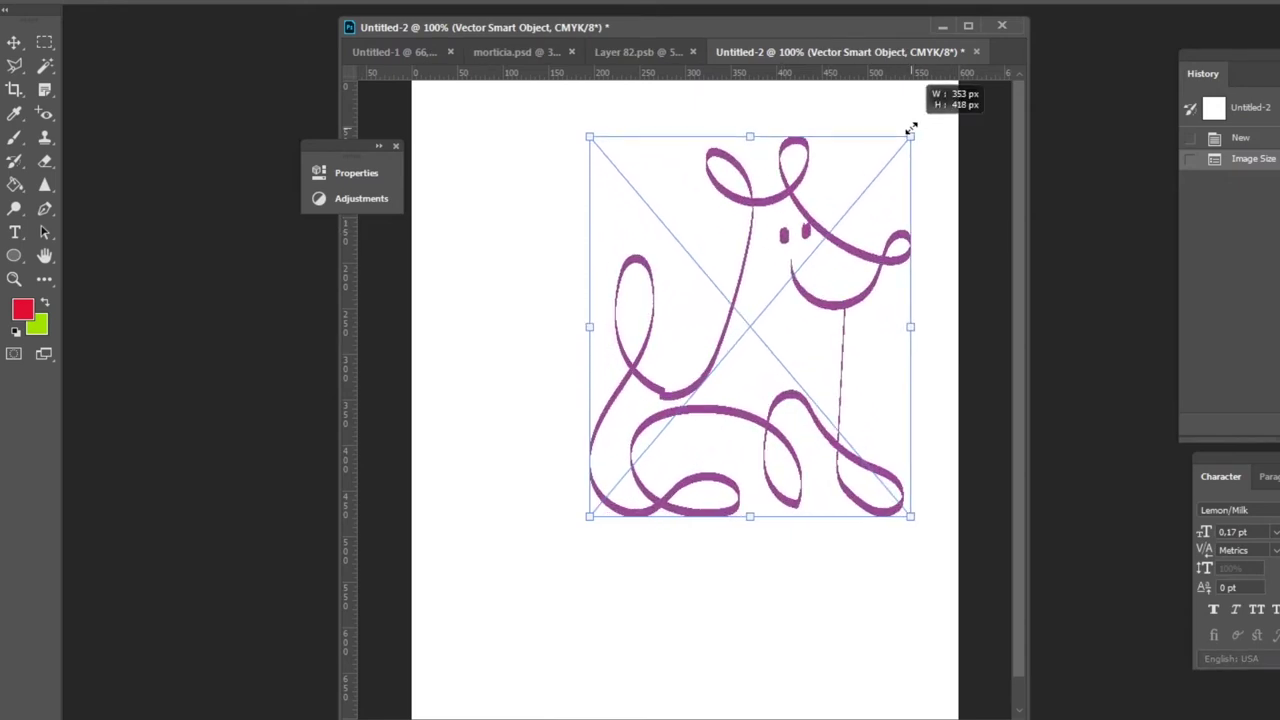
{"action": "left_click_drag", "start_coordinate": [810, 252], "coordinate": [762, 358]}
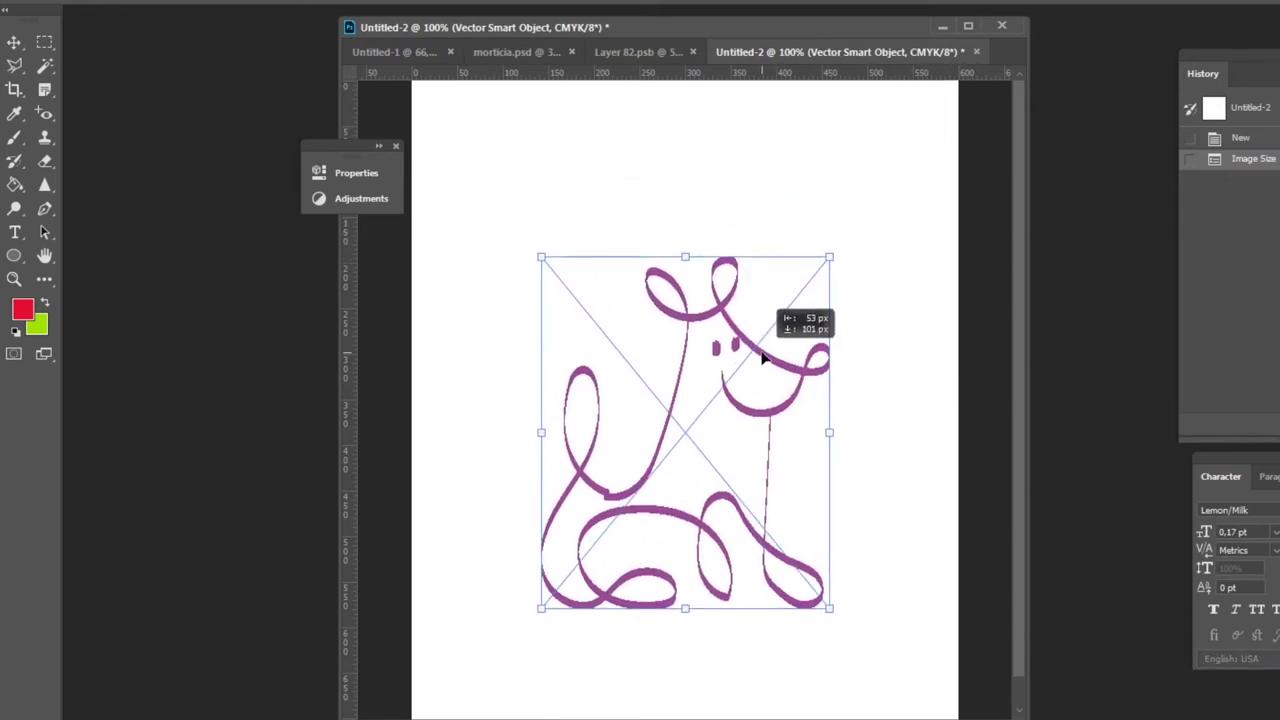
{"action": "key", "text": "Return"}
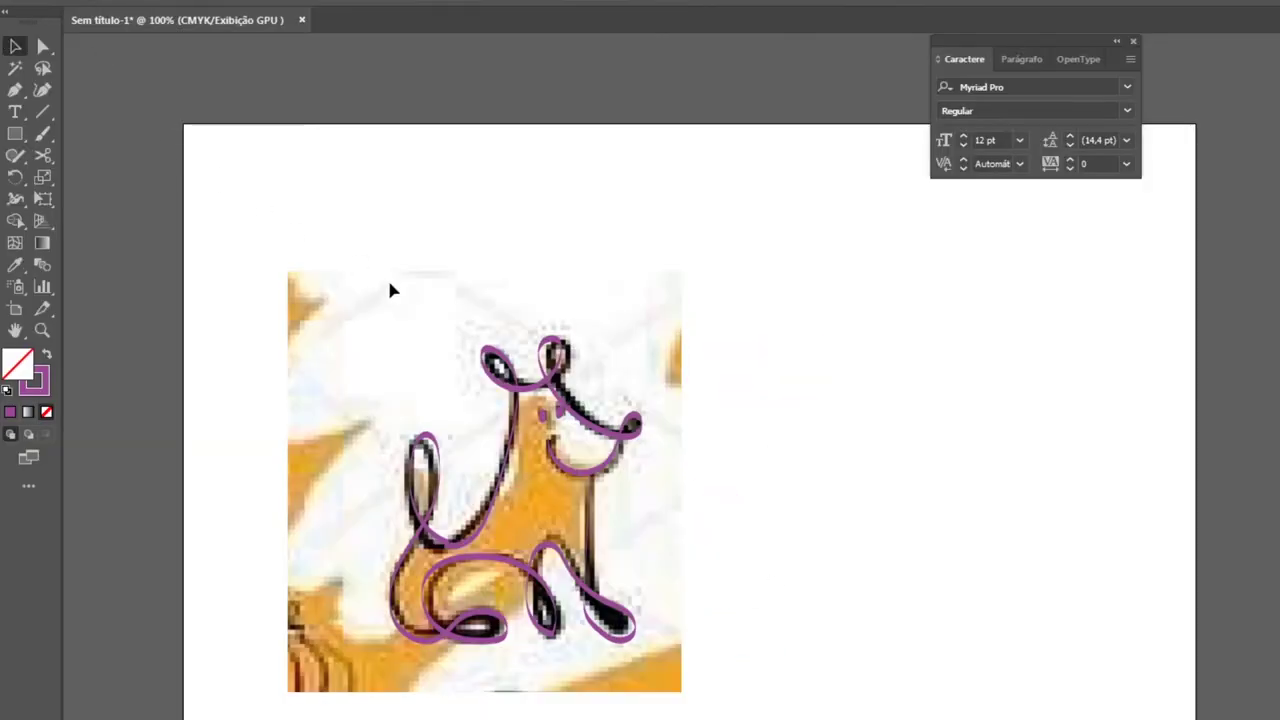
Screen-capture the orange sketch area from Illustrator as an image
{"action": "key", "text": "Print"}
{"action": "left_click_drag", "start_coordinate": [354, 316], "coordinate": [680, 666]}
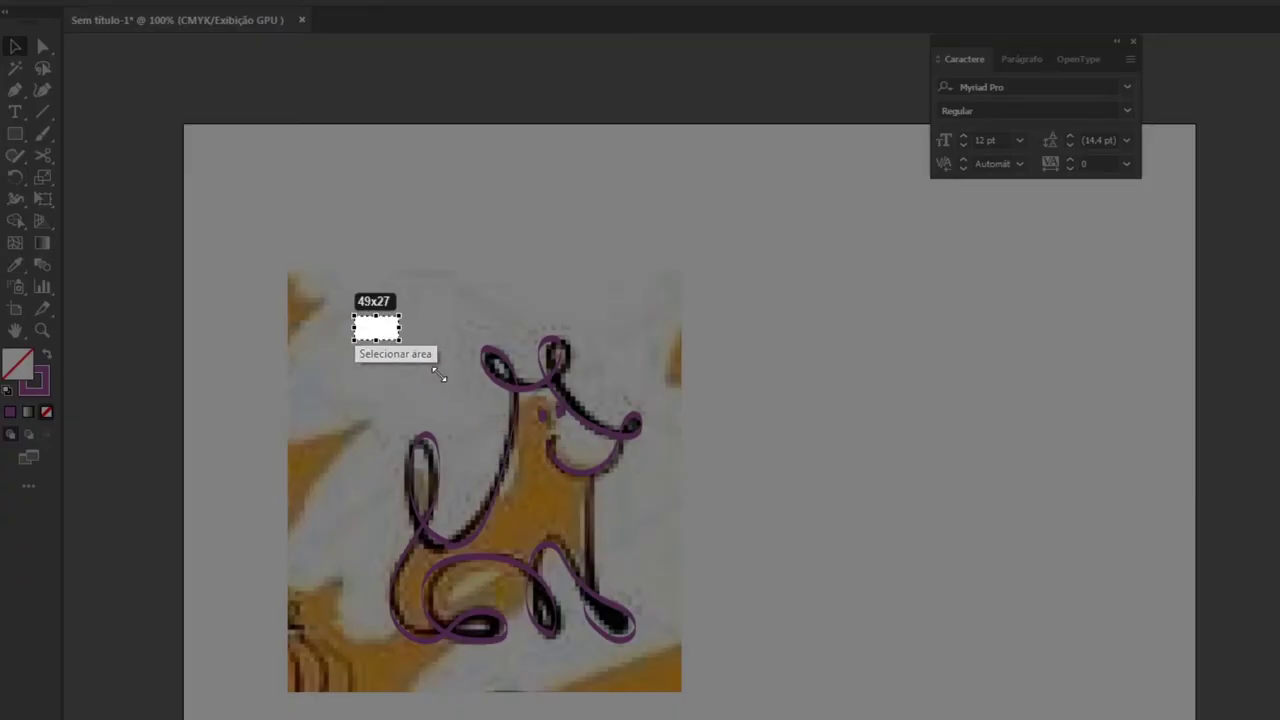
{"action": "key", "text": "ctrl+c"}
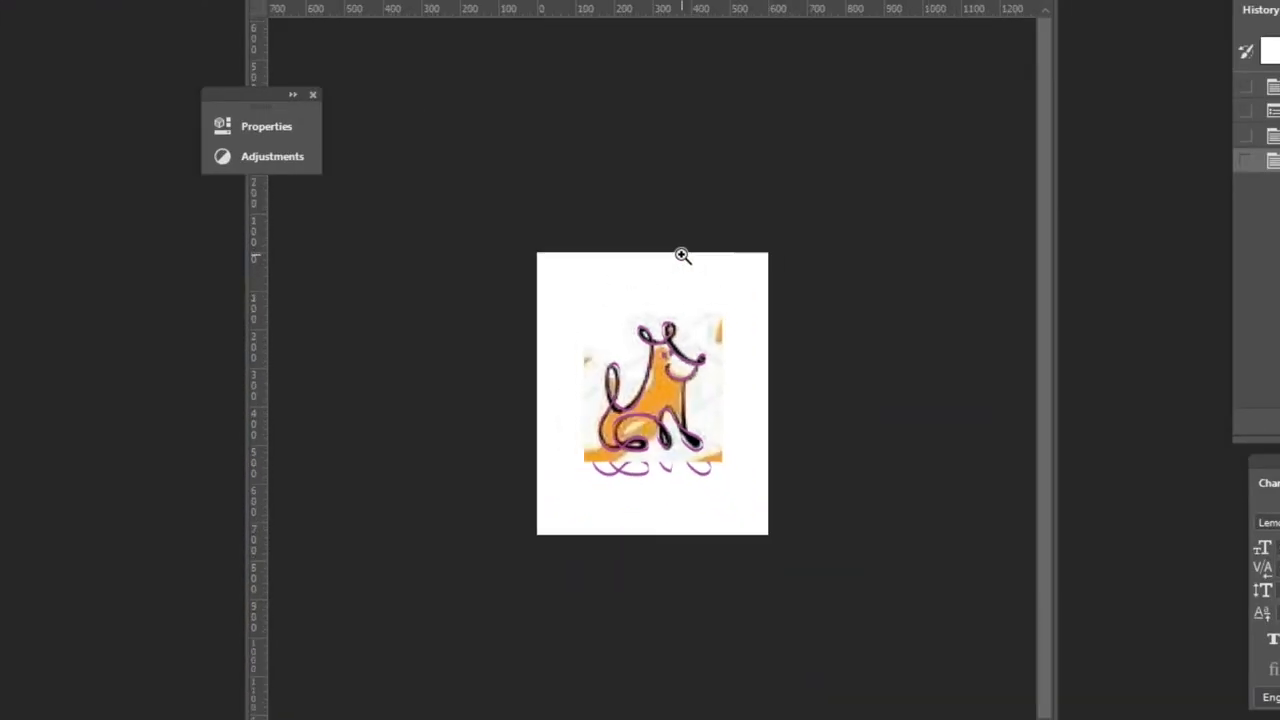
Paste the captured sketch and shrink it into a small reference at the page's top-left
{"action": "key", "text": "ctrl+0"}
{"action": "key", "text": "ctrl+t"}
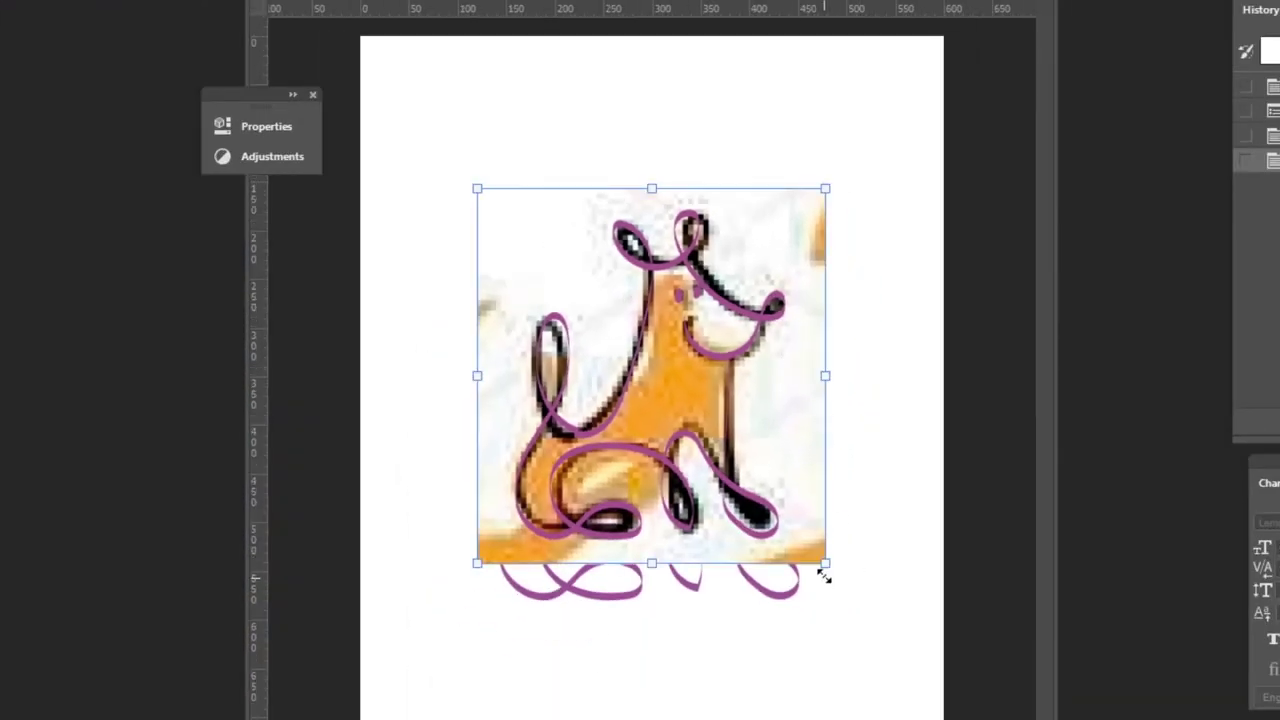
{"action": "left_click_drag", "start_coordinate": [823, 579], "coordinate": [632, 379]}
{"action": "left_click_drag", "start_coordinate": [592, 323], "coordinate": [552, 230]}
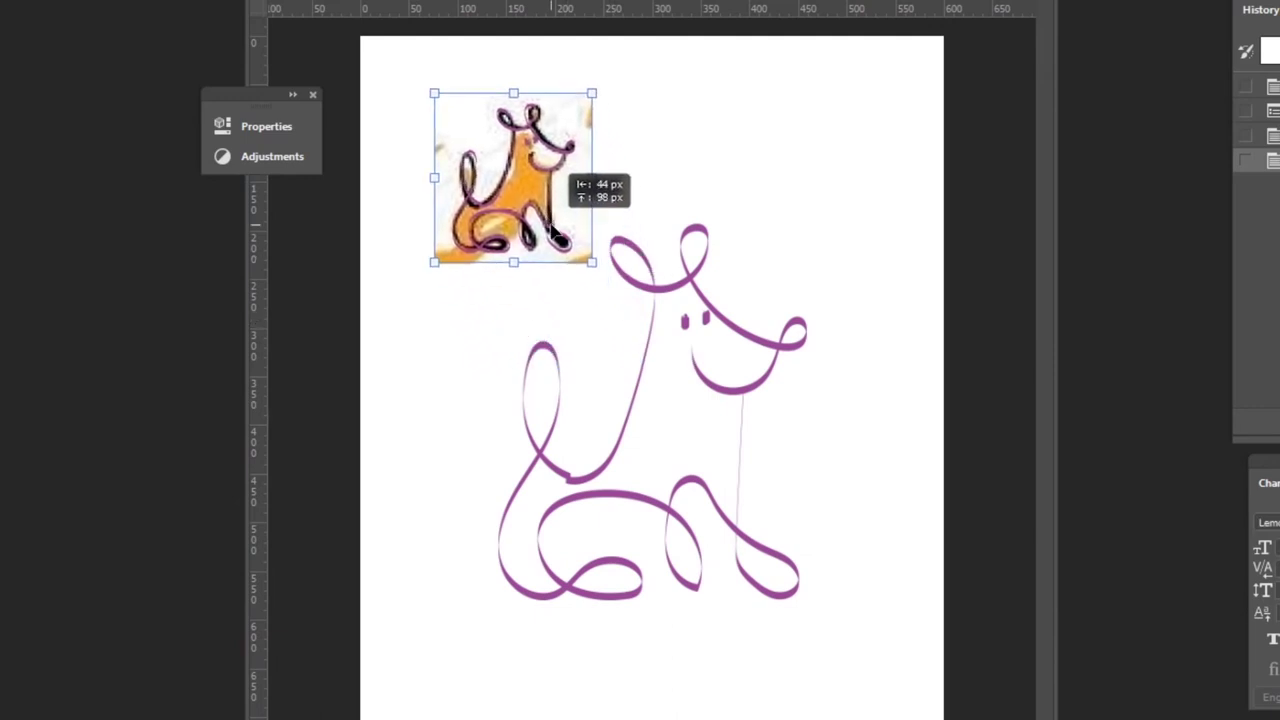
{"action": "key", "text": "Return"}
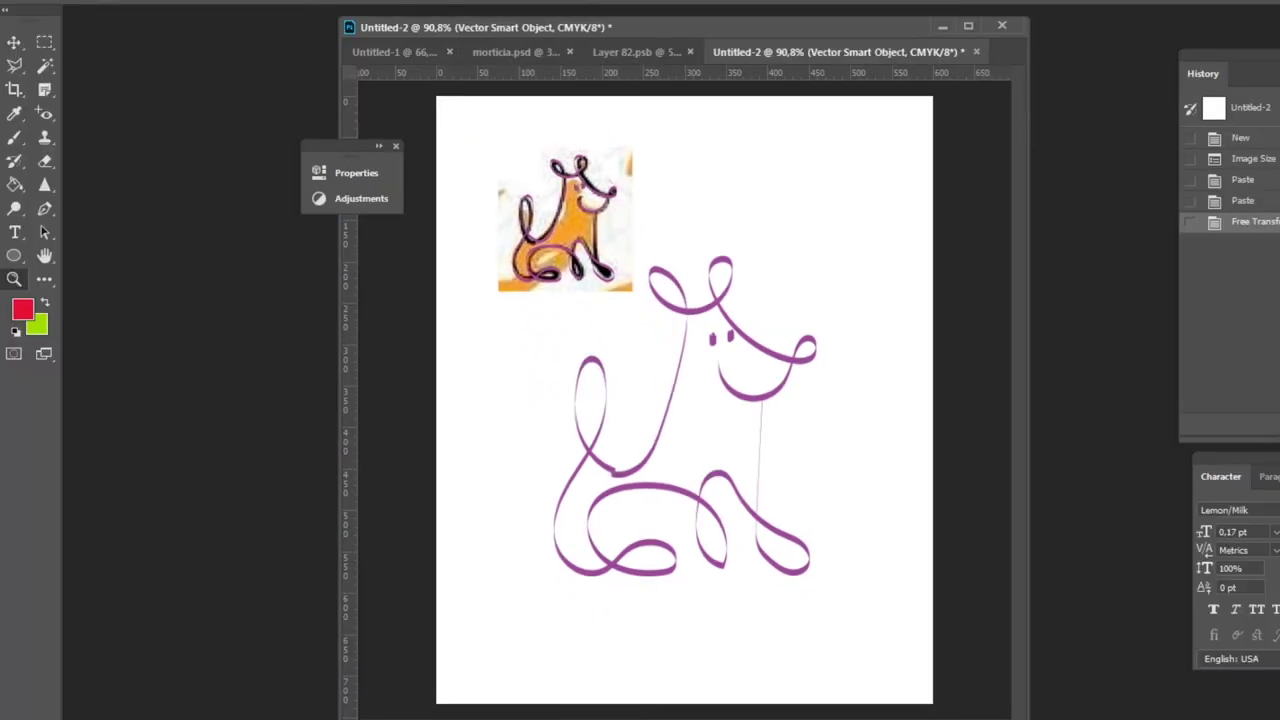
{"action": "key", "text": "ctrl+comma"}
{"action": "key", "text": "ctrl+comma"}
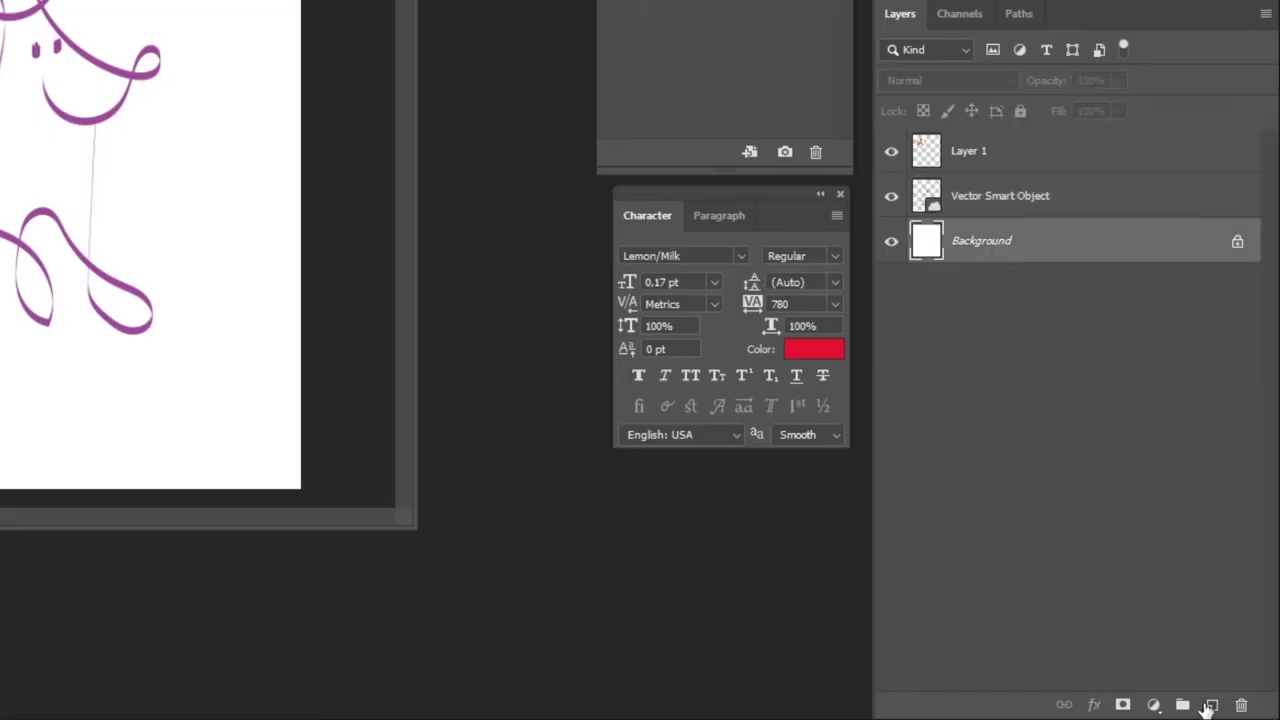
Add a new empty layer named 'cores'
{"action": "left_click", "coordinate": [1208, 707]}
{"action": "double_click", "coordinate": [990, 241]}
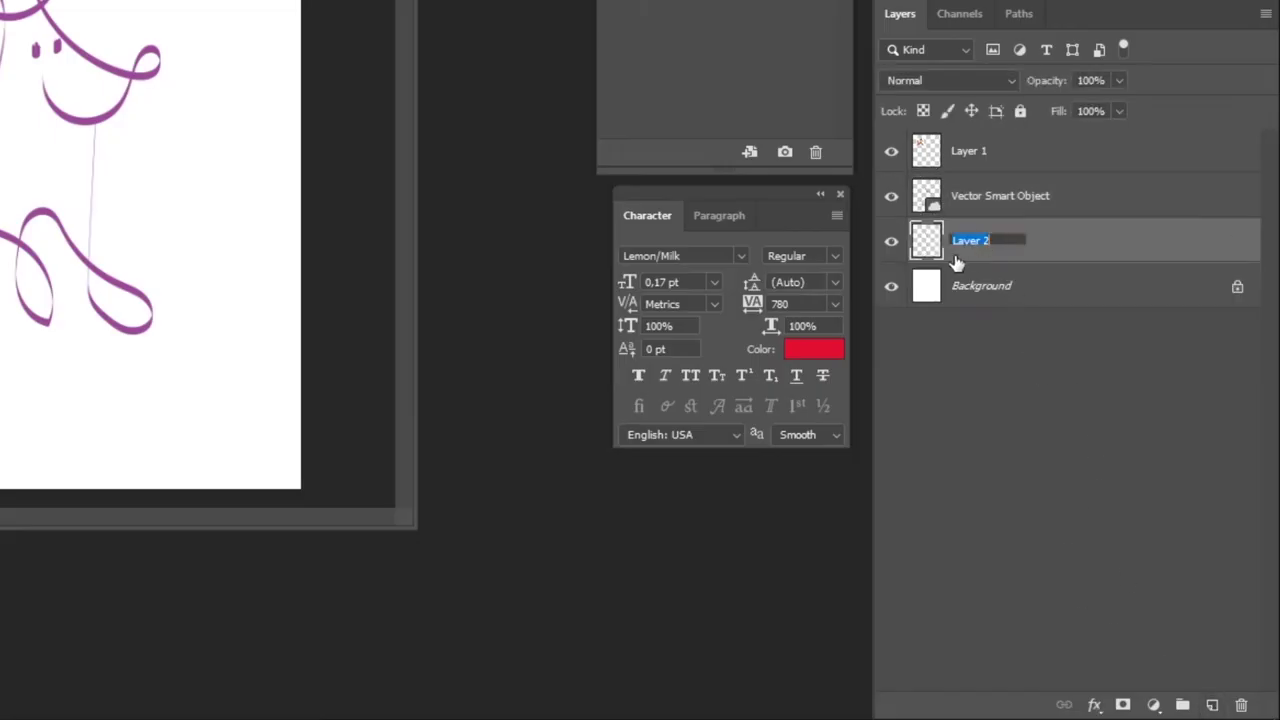
{"action": "type", "text": "cores"}
{"action": "key", "text": "Return"}
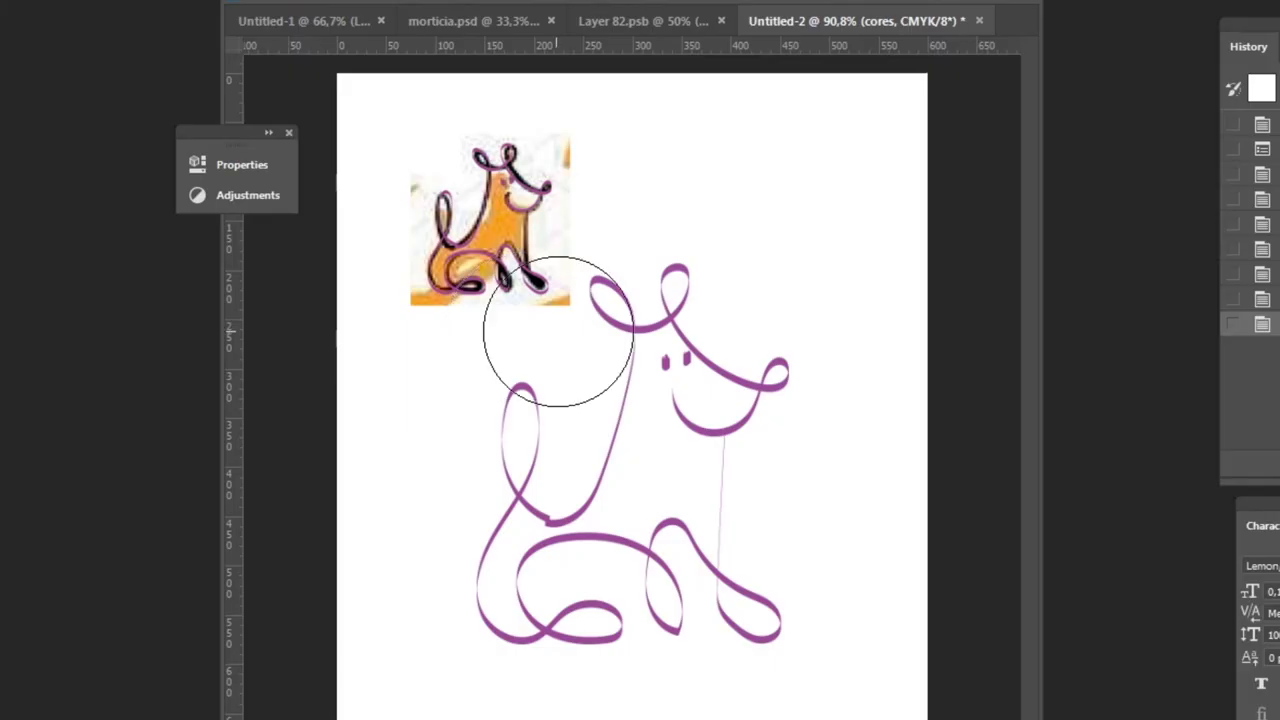
Set the brush hardness to 100% in the brush picker
{"action": "right_click", "coordinate": [632, 354]}
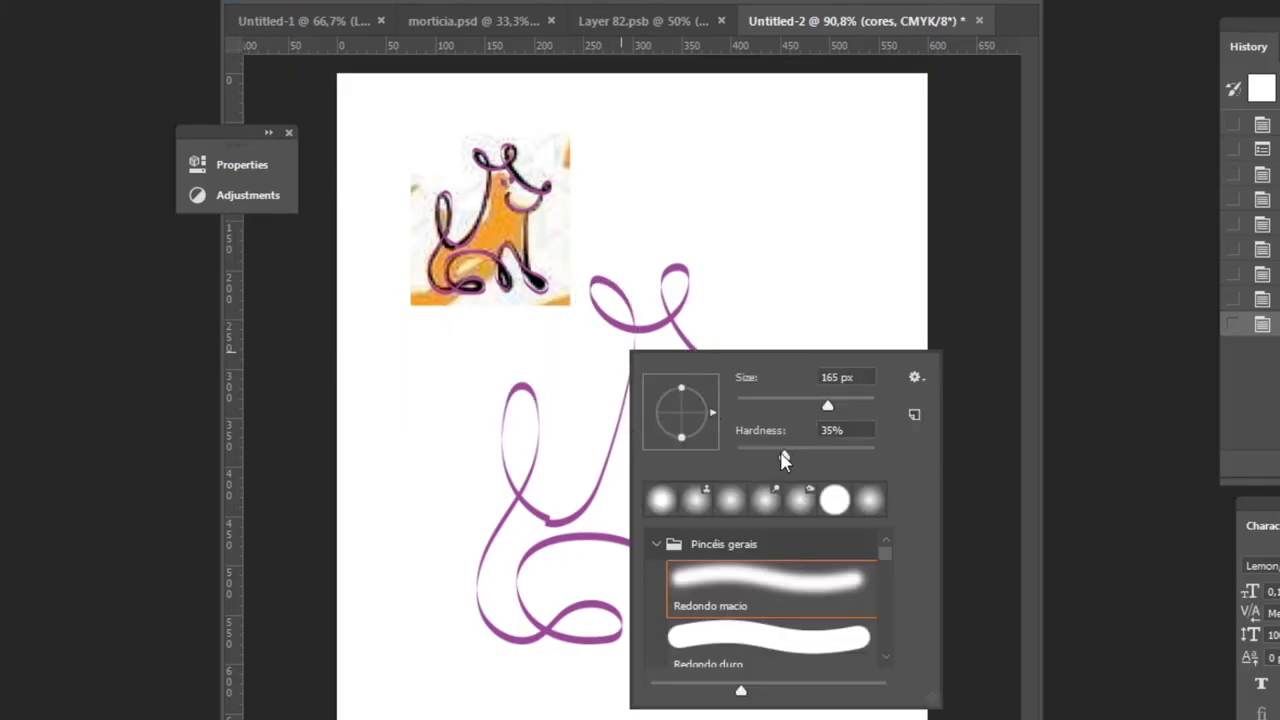
{"action": "left_click_drag", "start_coordinate": [785, 460], "coordinate": [735, 460]}
{"action": "right_click", "coordinate": [676, 272]}
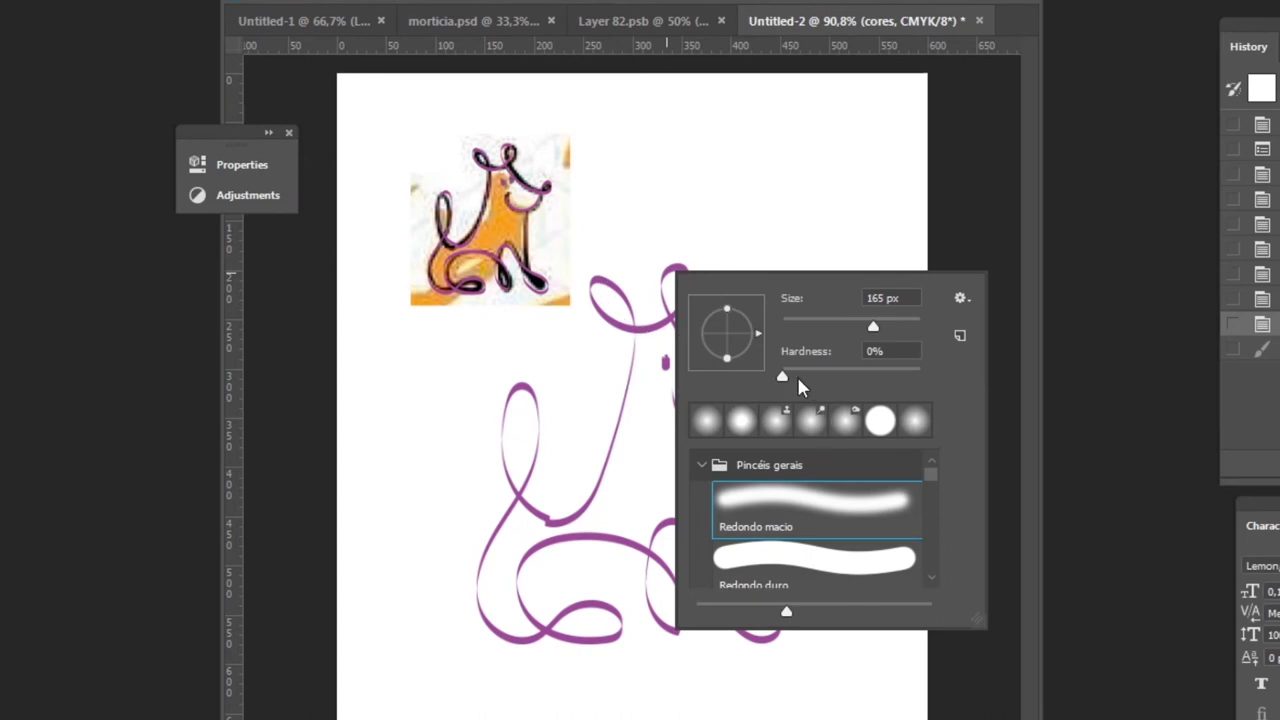
{"action": "left_click_drag", "start_coordinate": [800, 387], "coordinate": [945, 385]}
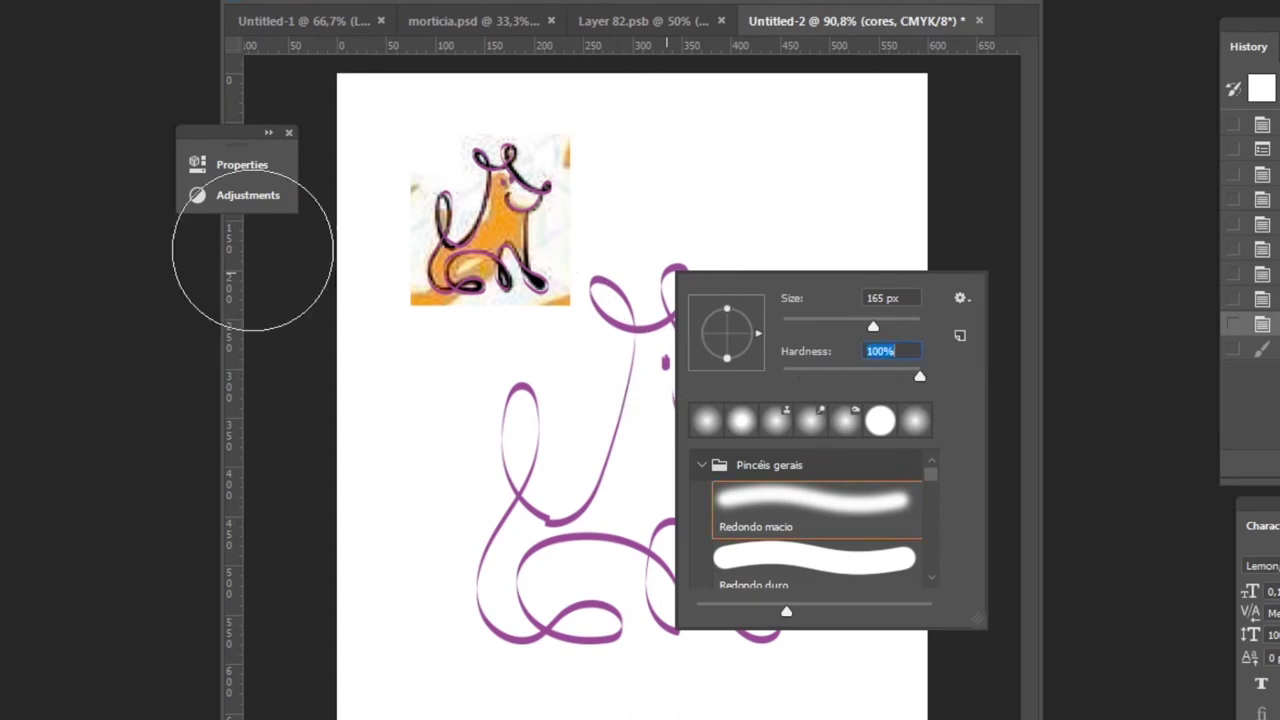
{"action": "left_click", "coordinate": [280, 112]}
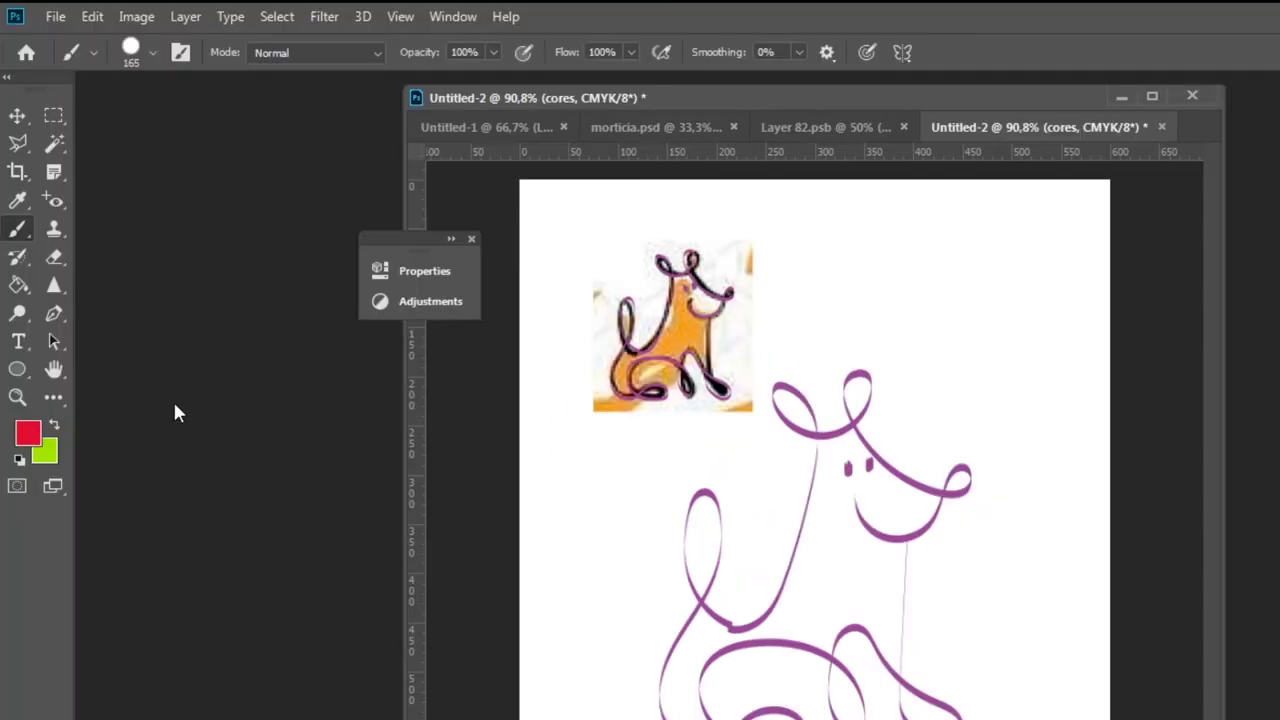
Sample orange from the reference dog and shrink the brush to 50 px, testing with an undone stroke
{"action": "key", "text": "i"}
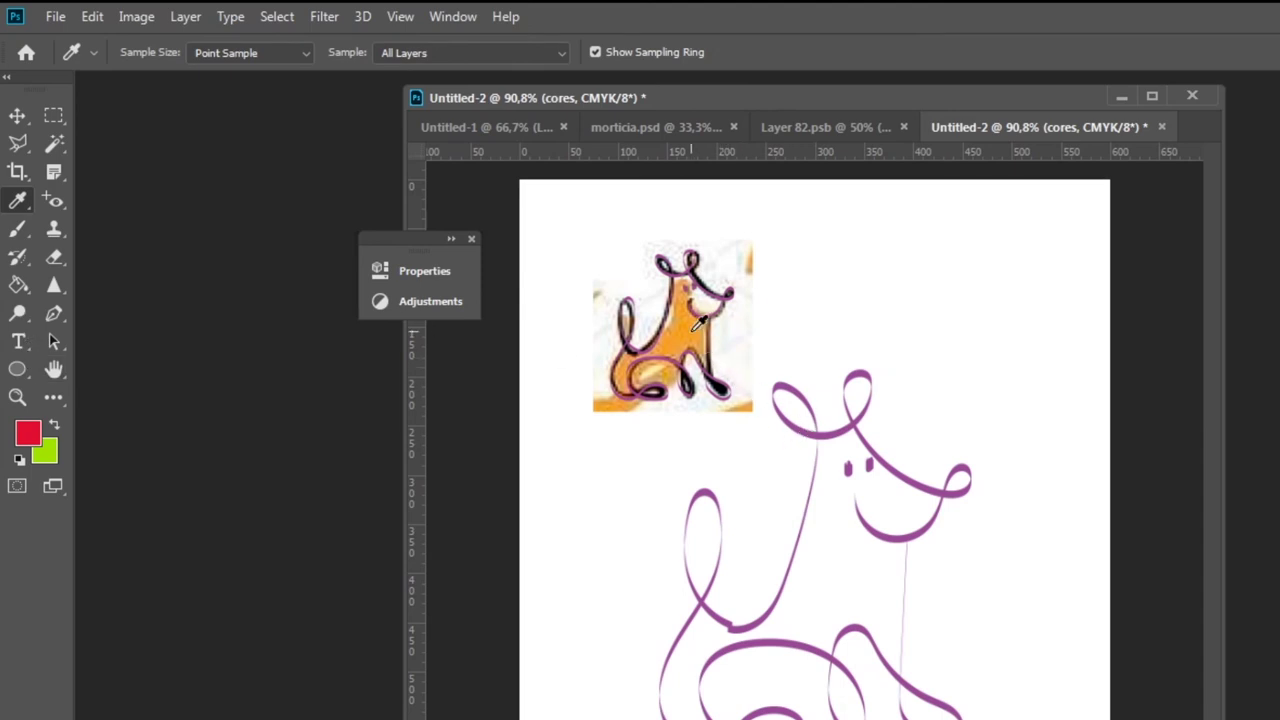
{"action": "left_click", "coordinate": [690, 328]}
{"action": "key", "text": "b"}
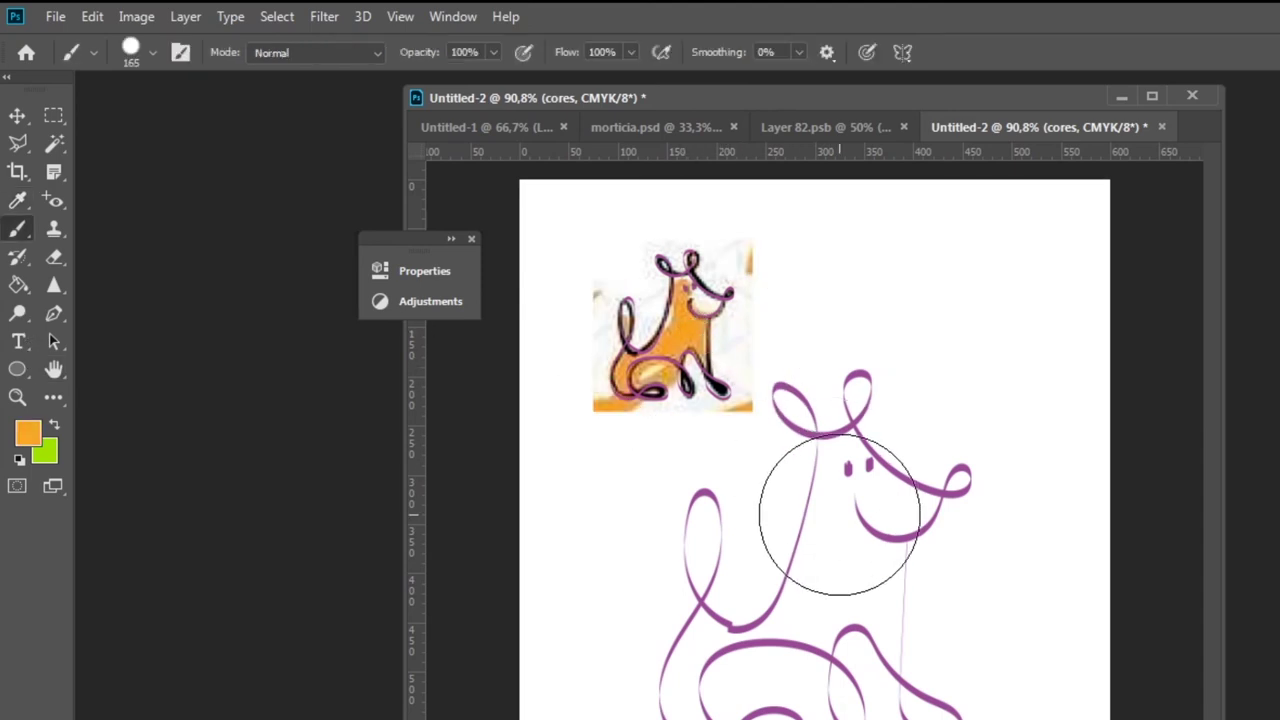
{"action": "key", "text": "bracketleft"}
{"action": "key", "text": "bracketleft"}
{"action": "key", "text": "bracketleft"}
{"action": "key", "text": "bracketleft"}
{"action": "key", "text": "bracketleft"}
{"action": "key", "text": "bracketleft"}
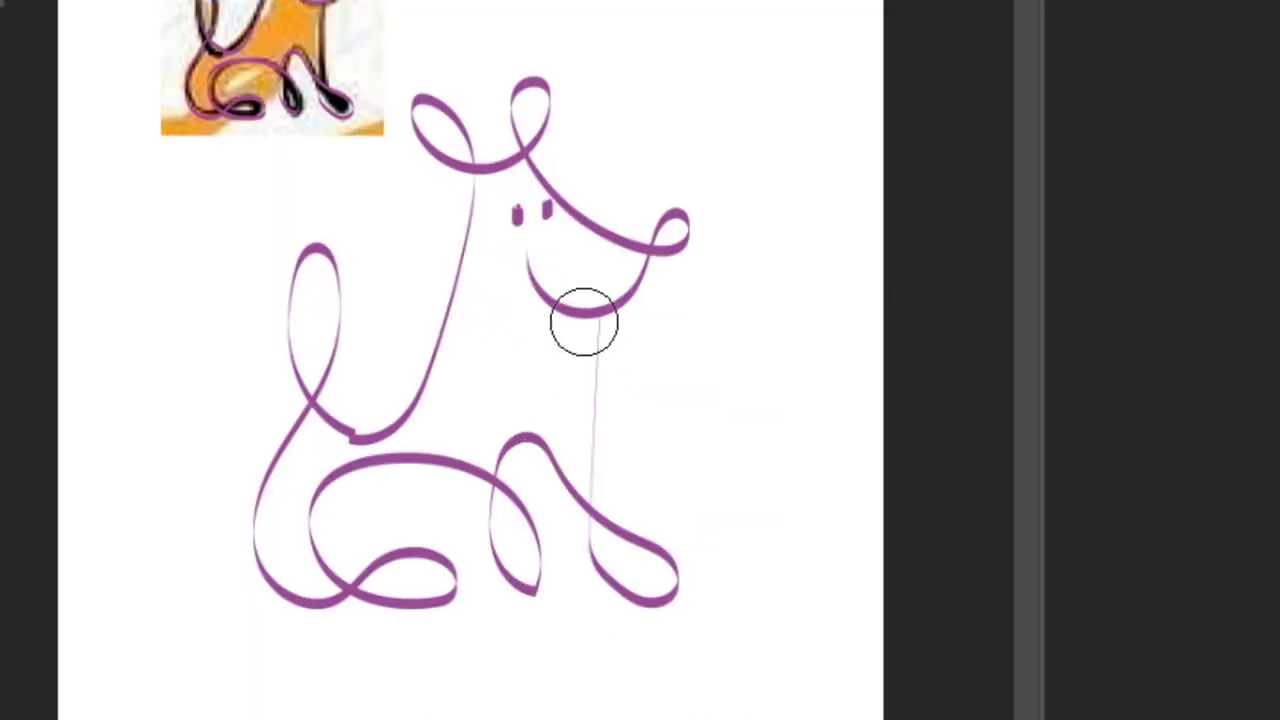
{"action": "right_click", "coordinate": [584, 321]}
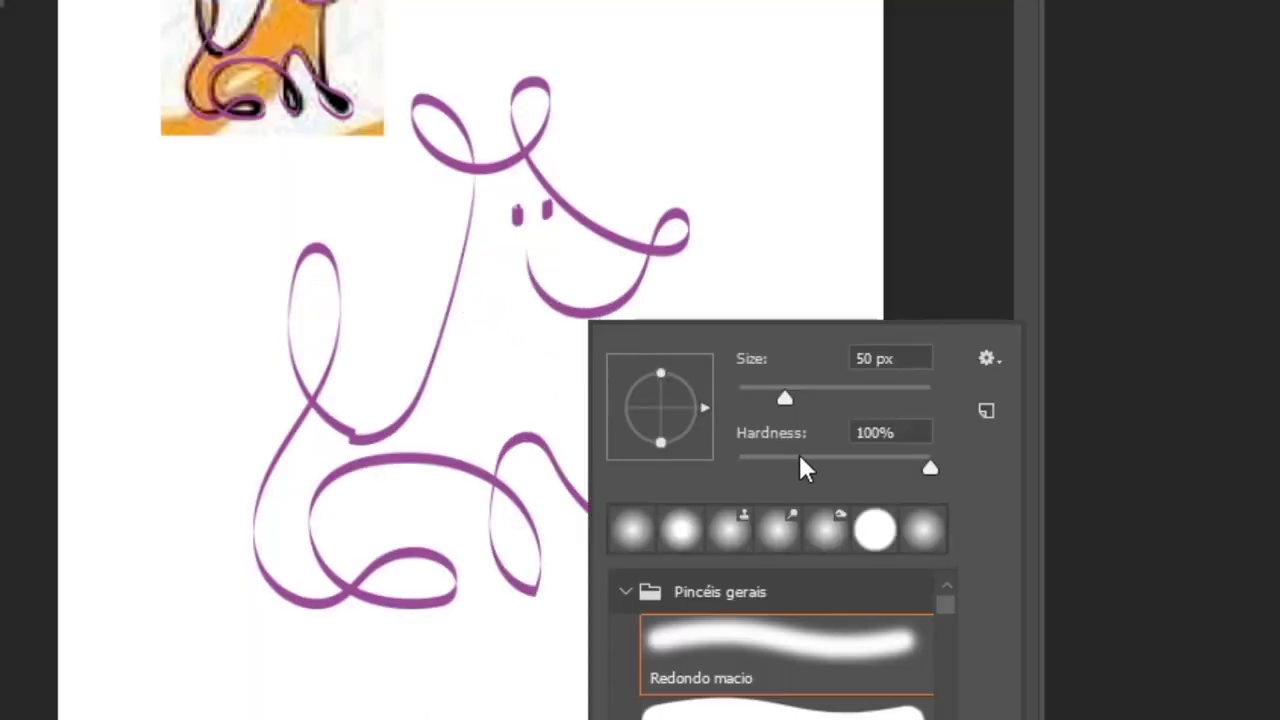
{"action": "left_click_drag", "start_coordinate": [571, 129], "coordinate": [754, 277]}
{"action": "key", "text": "ctrl+z"}
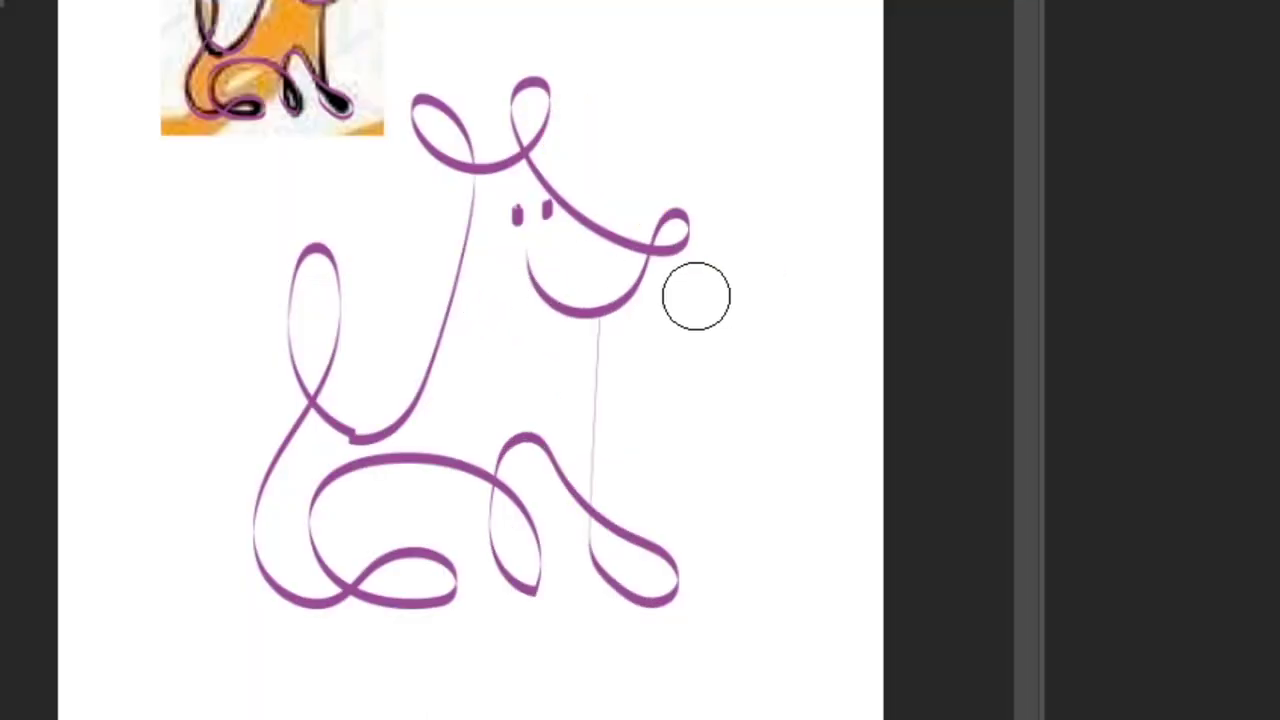
{"action": "right_click", "coordinate": [696, 297]}
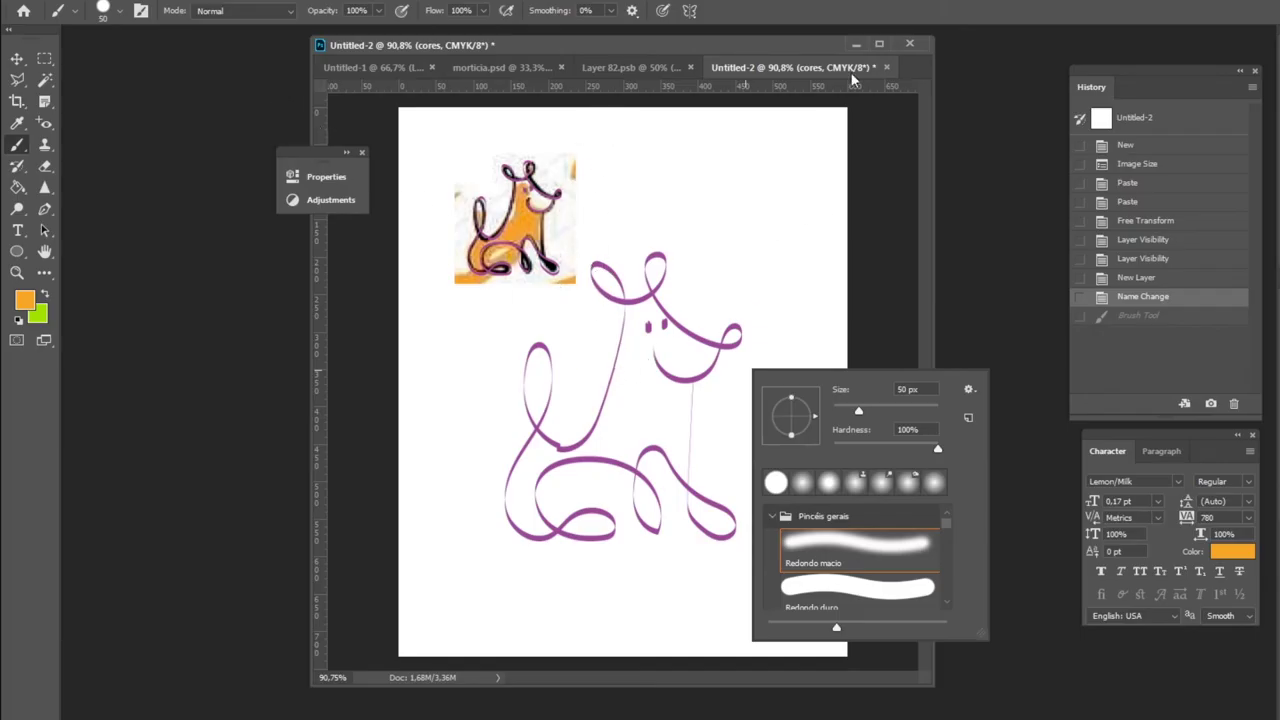
Dismiss the brush picker and open the Brush Settings panel beside the drawing
{"action": "left_click", "coordinate": [852, 77]}
{"action": "right_click", "coordinate": [692, 427]}
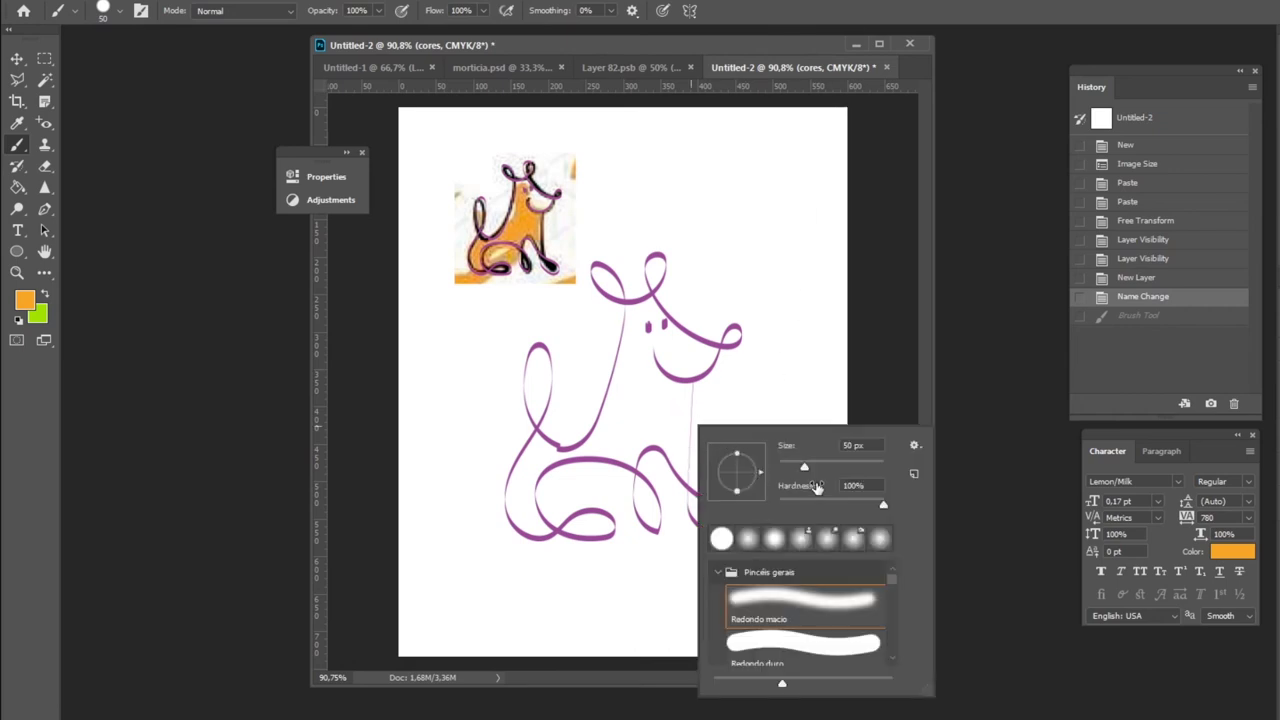
{"action": "left_click", "coordinate": [17, 145]}
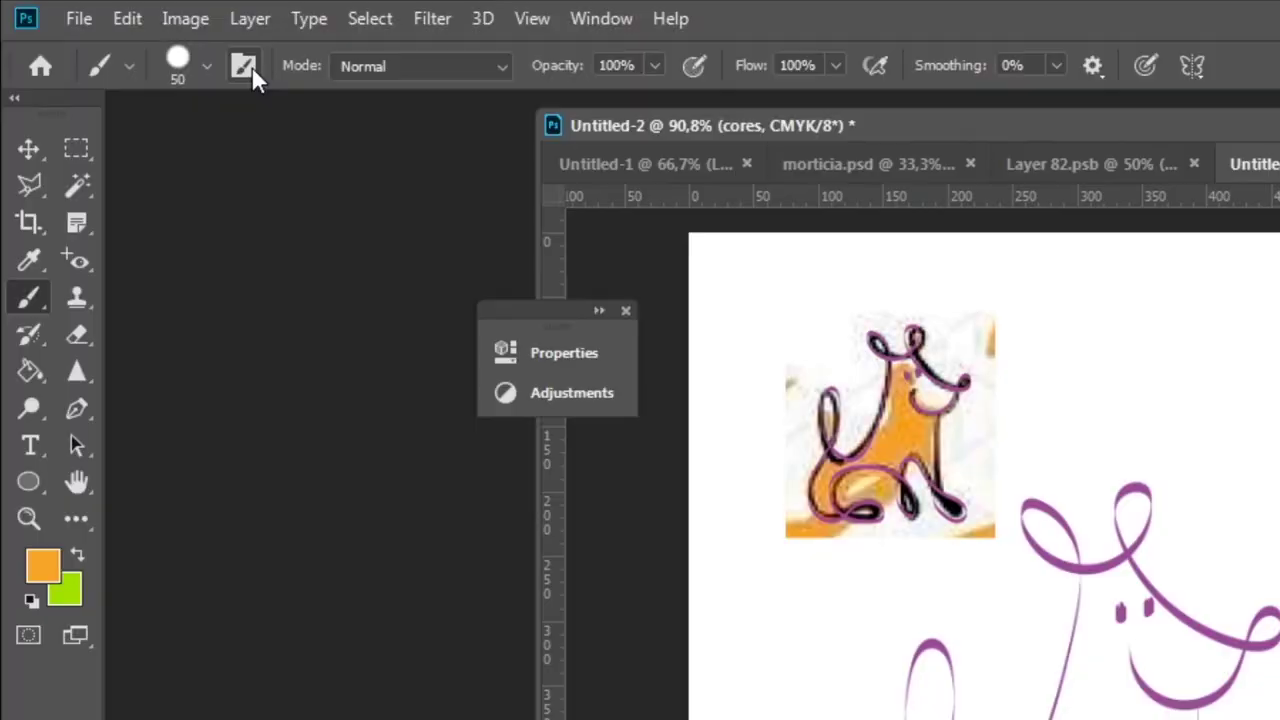
{"action": "left_click", "coordinate": [141, 12]}
{"action": "left_click_drag", "start_coordinate": [906, 148], "coordinate": [721, 141]}
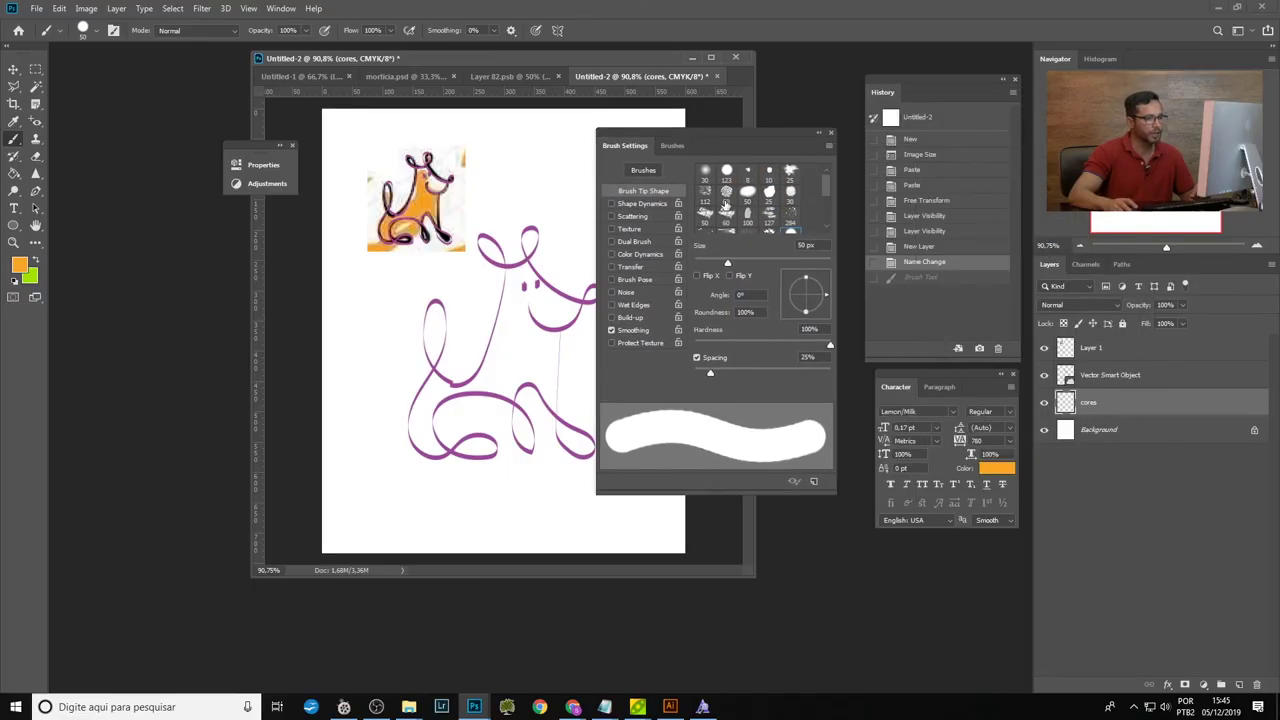
Test brush spacing at 124%, then set it to 1%, undoing each test stroke
{"action": "left_click_drag", "start_coordinate": [683, 462], "coordinate": [794, 462]}
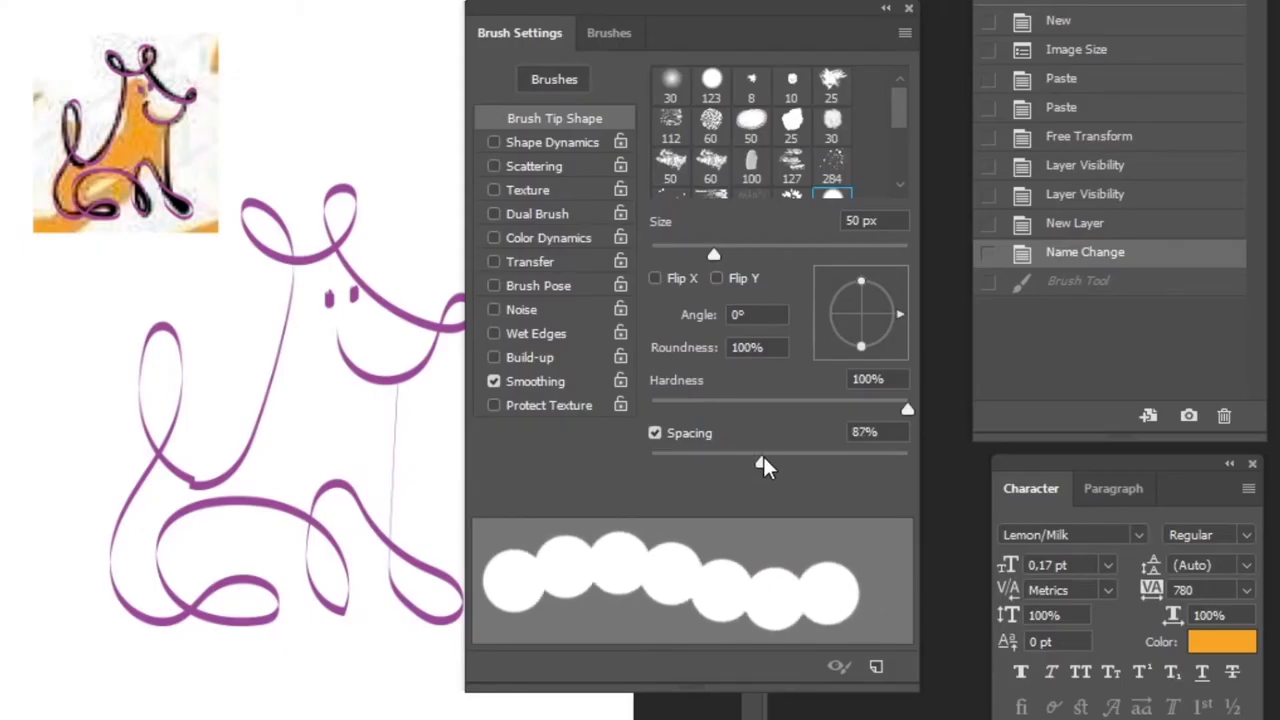
{"action": "left_click_drag", "start_coordinate": [390, 400], "coordinate": [40, 630]}
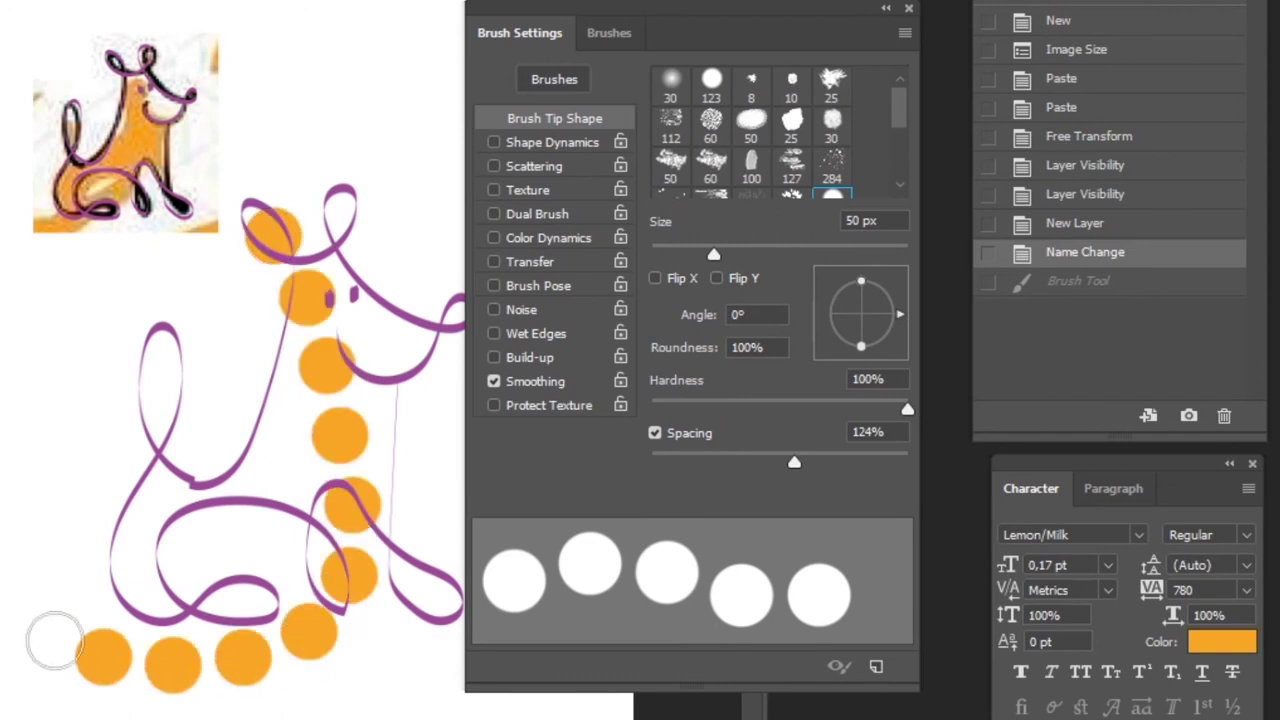
{"action": "key", "text": "ctrl+z"}
{"action": "left_click_drag", "start_coordinate": [772, 459], "coordinate": [651, 461]}
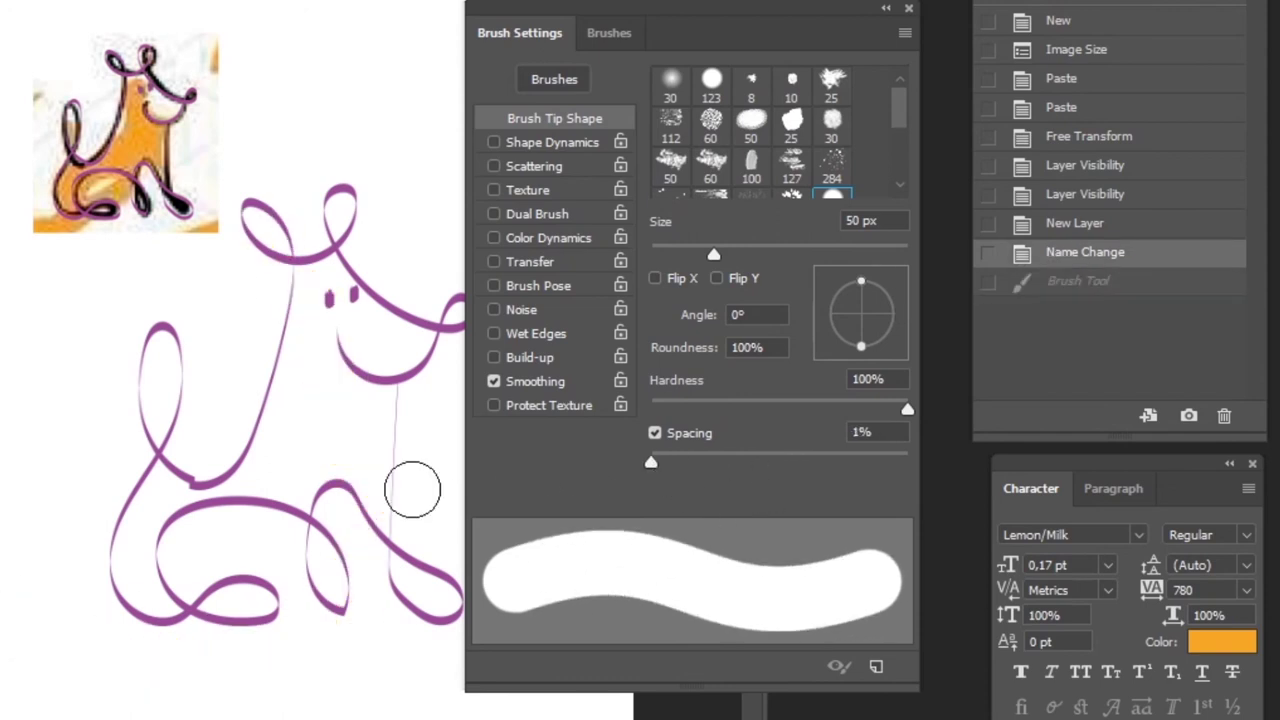
{"action": "left_click_drag", "start_coordinate": [265, 370], "coordinate": [330, 710]}
{"action": "key", "text": "ctrl+z"}
{"action": "left_click", "coordinate": [889, 12]}
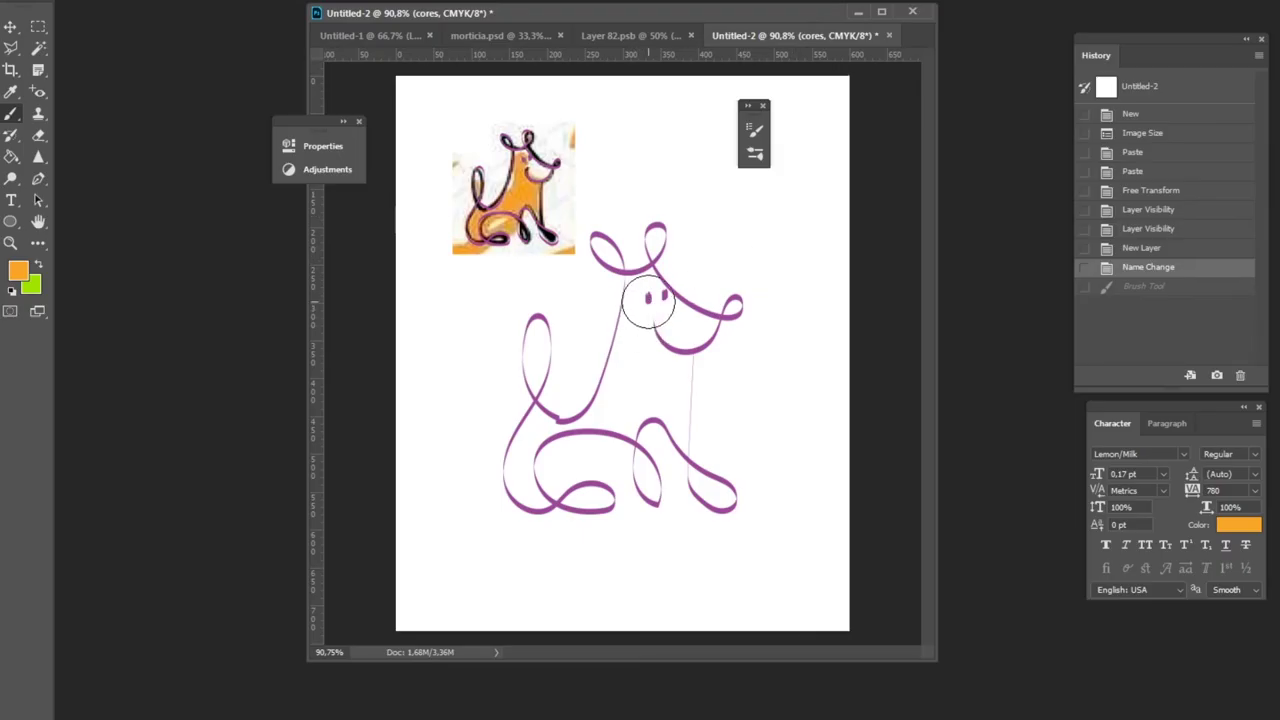
Paint orange over the dog's body, then erase the orange from the head and neck
{"action": "mouse_move", "coordinate": [643, 295]}
{"action": "left_mouse_down"}
{"action": "mouse_move", "coordinate": [637, 380]}
{"action": "mouse_move", "coordinate": [561, 436]}
{"action": "mouse_move", "coordinate": [537, 487]}
{"action": "mouse_move", "coordinate": [628, 474]}
{"action": "mouse_move", "coordinate": [633, 460]}
{"action": "mouse_move", "coordinate": [585, 450]}
{"action": "mouse_move", "coordinate": [660, 408]}
{"action": "mouse_move", "coordinate": [668, 426]}
{"action": "mouse_move", "coordinate": [668, 324]}
{"action": "mouse_move", "coordinate": [677, 360]}
{"action": "left_mouse_up"}
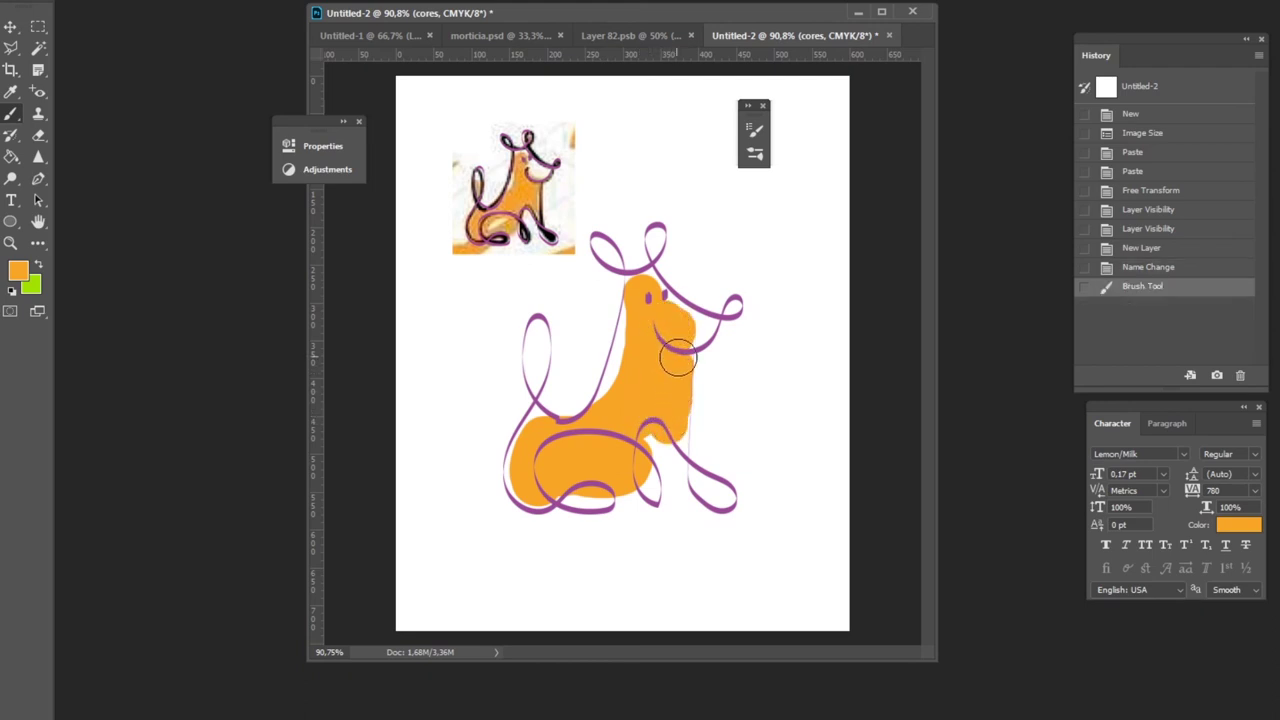
{"action": "key", "text": "e"}
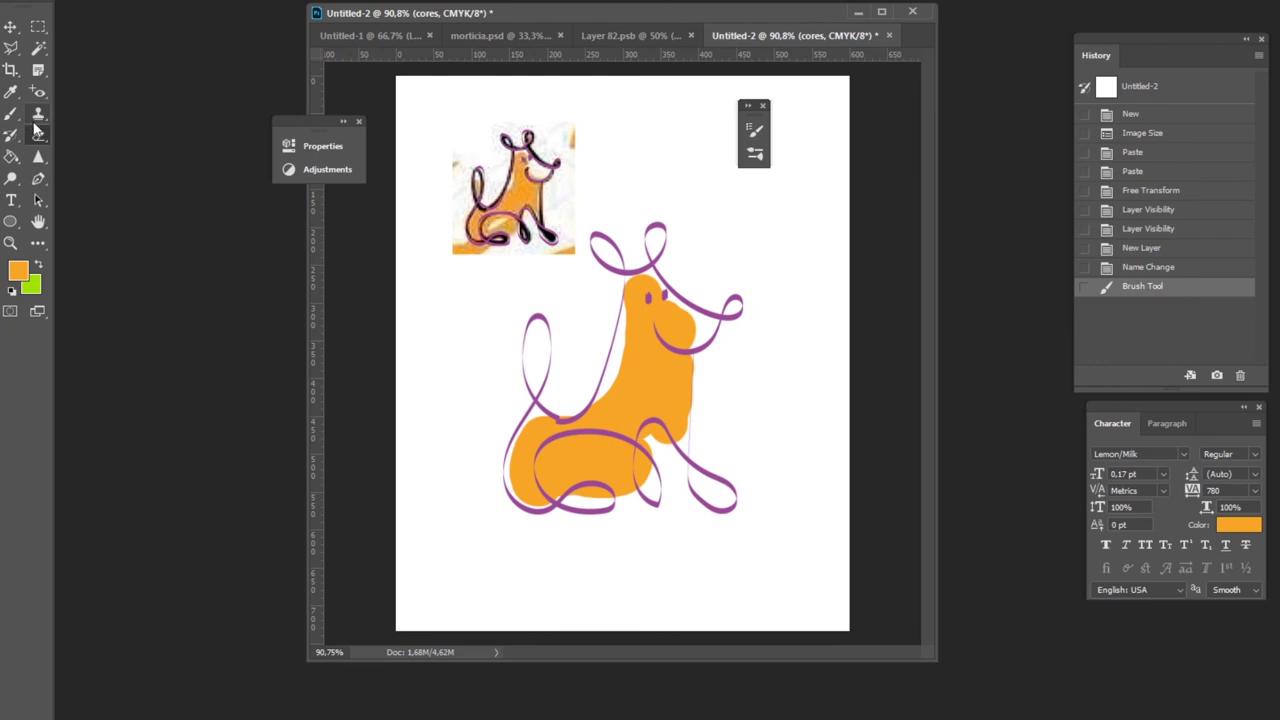
{"action": "mouse_move", "coordinate": [662, 292]}
{"action": "left_mouse_down"}
{"action": "mouse_move", "coordinate": [680, 306]}
{"action": "mouse_move", "coordinate": [650, 330]}
{"action": "mouse_move", "coordinate": [666, 321]}
{"action": "mouse_move", "coordinate": [640, 380]}
{"action": "mouse_move", "coordinate": [621, 389]}
{"action": "mouse_move", "coordinate": [648, 305]}
{"action": "mouse_move", "coordinate": [668, 402]}
{"action": "mouse_move", "coordinate": [645, 436]}
{"action": "mouse_move", "coordinate": [610, 450]}
{"action": "left_mouse_up"}
{"action": "key", "text": "b"}
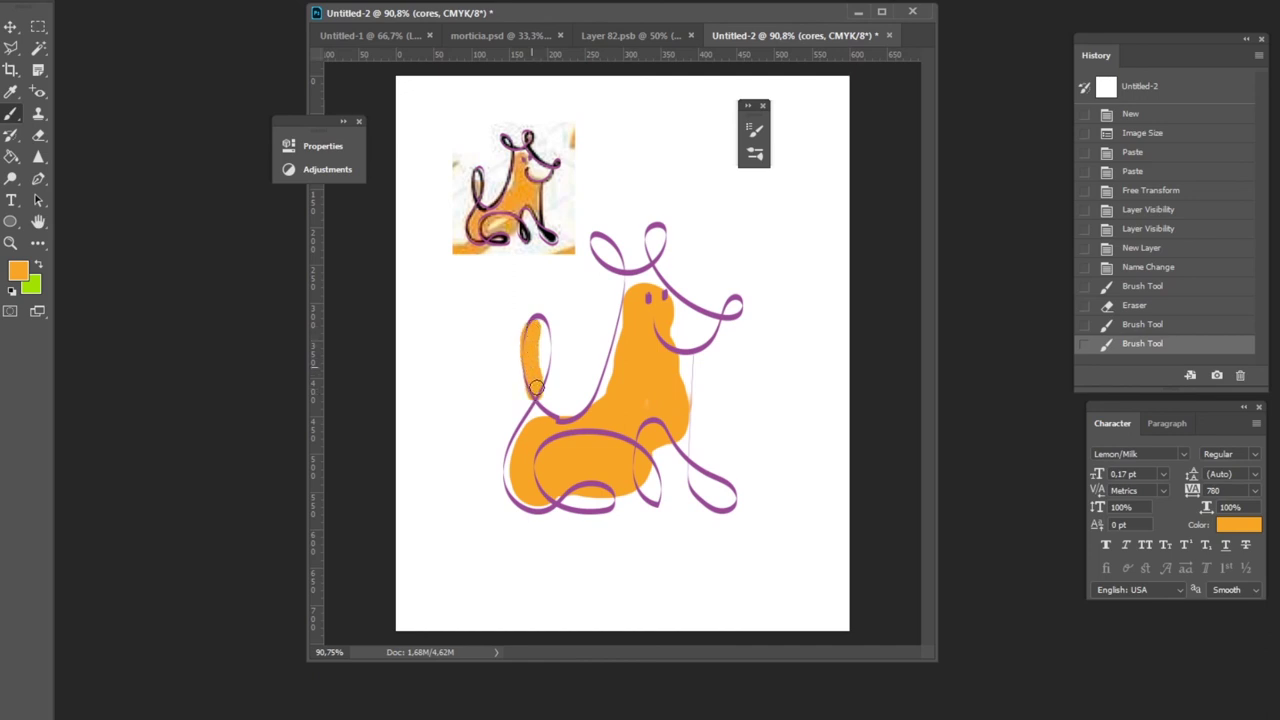
Repaint orange into the dog's tail, head and lower body
{"action": "left_click_drag", "start_coordinate": [535, 385], "coordinate": [535, 398]}
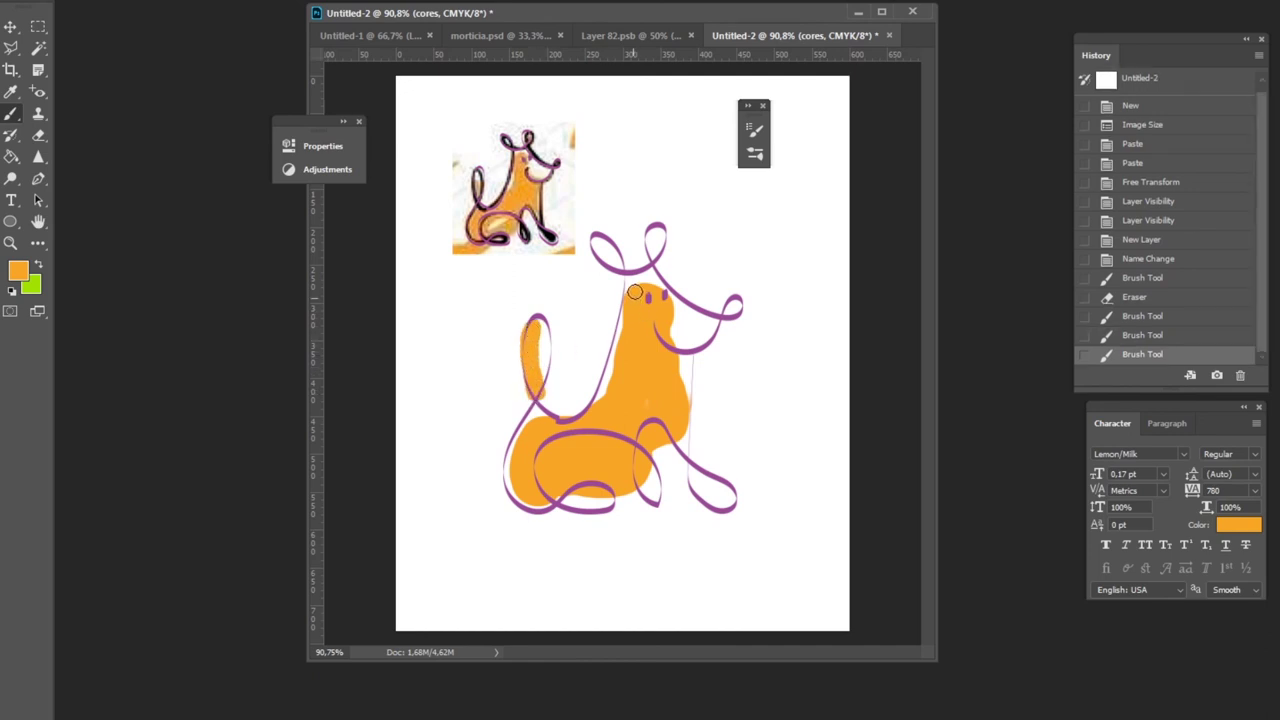
{"action": "left_click", "coordinate": [665, 300]}
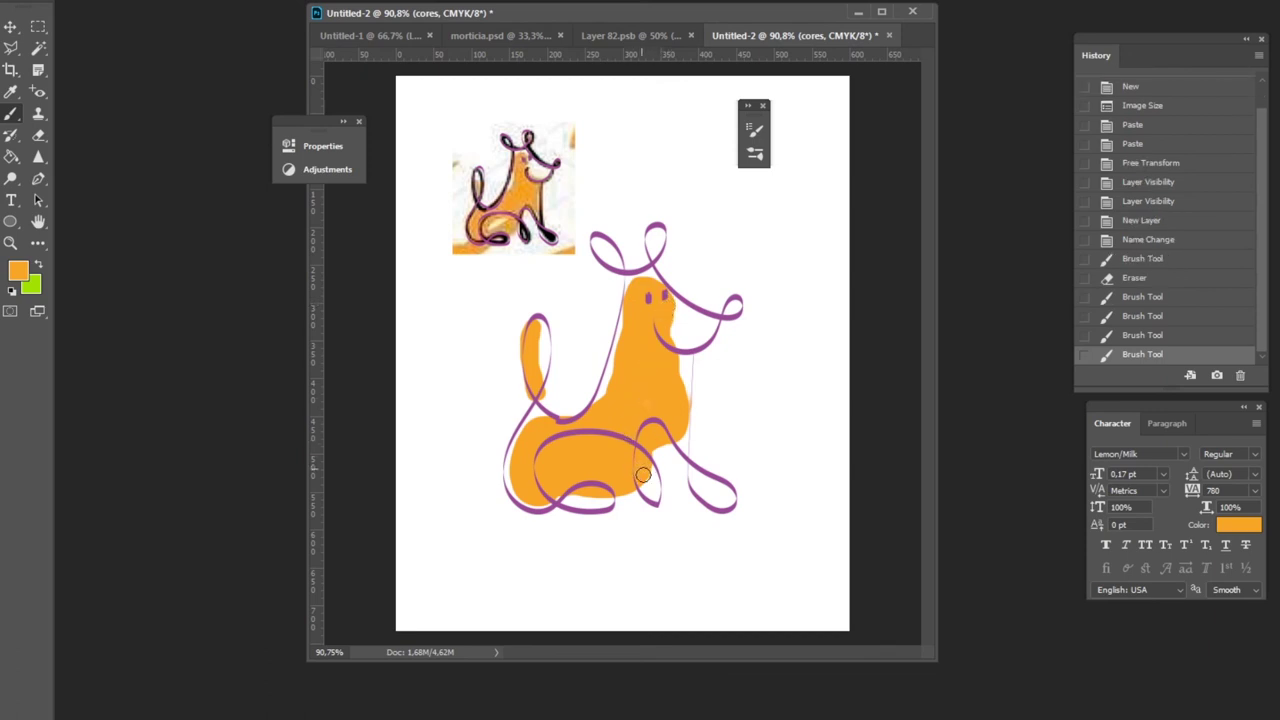
{"action": "left_click_drag", "start_coordinate": [643, 484], "coordinate": [610, 483]}
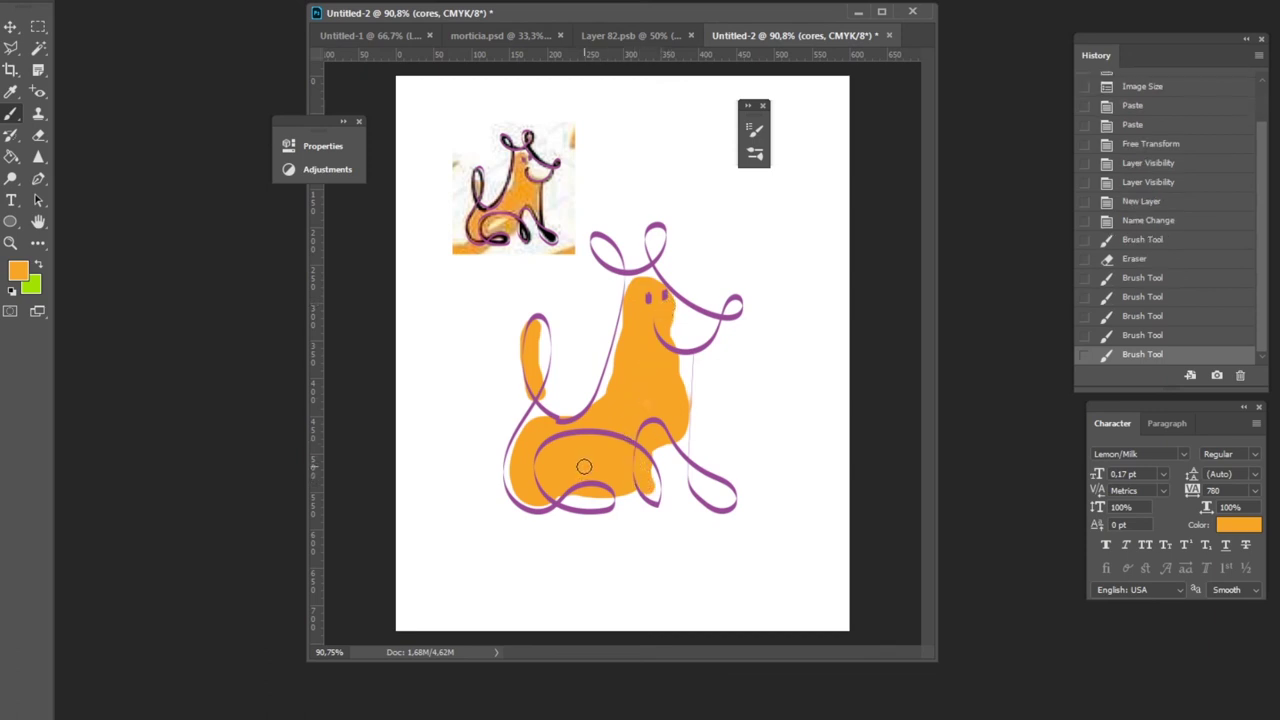